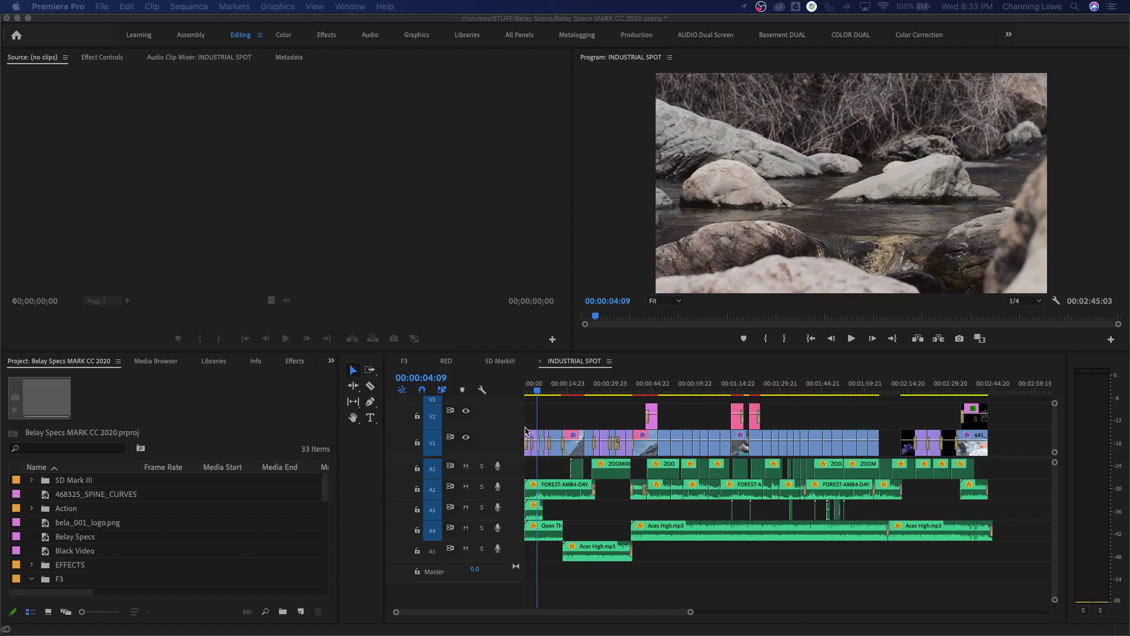
Move the INDUSTRIAL SPOT timeline playhead to 00:00:00:00.
click(571, 364)
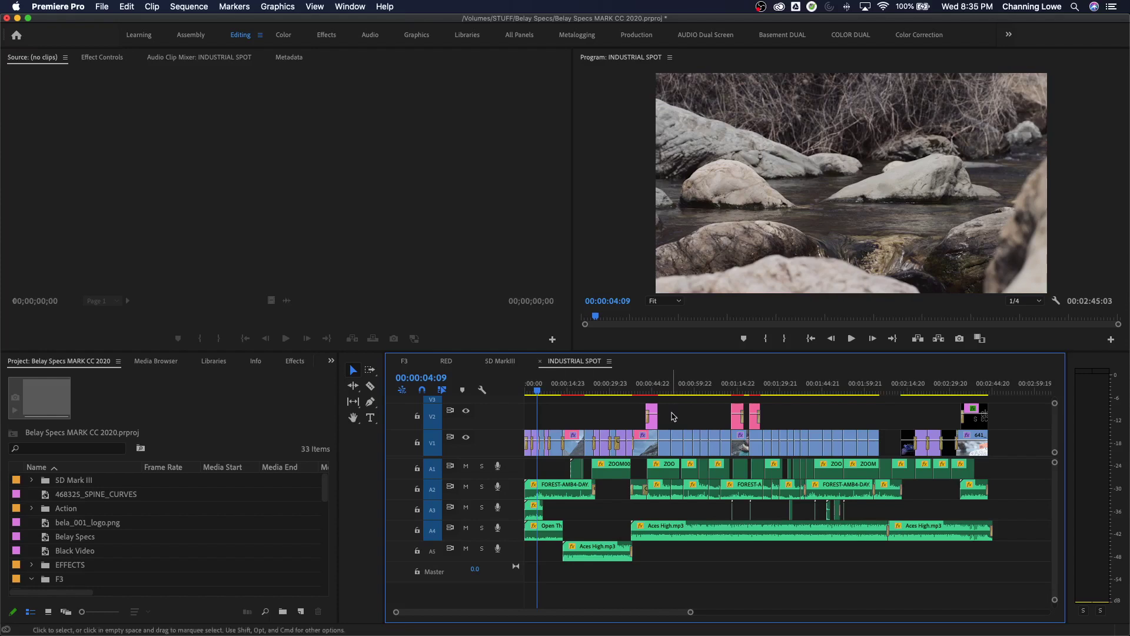
key(Home)
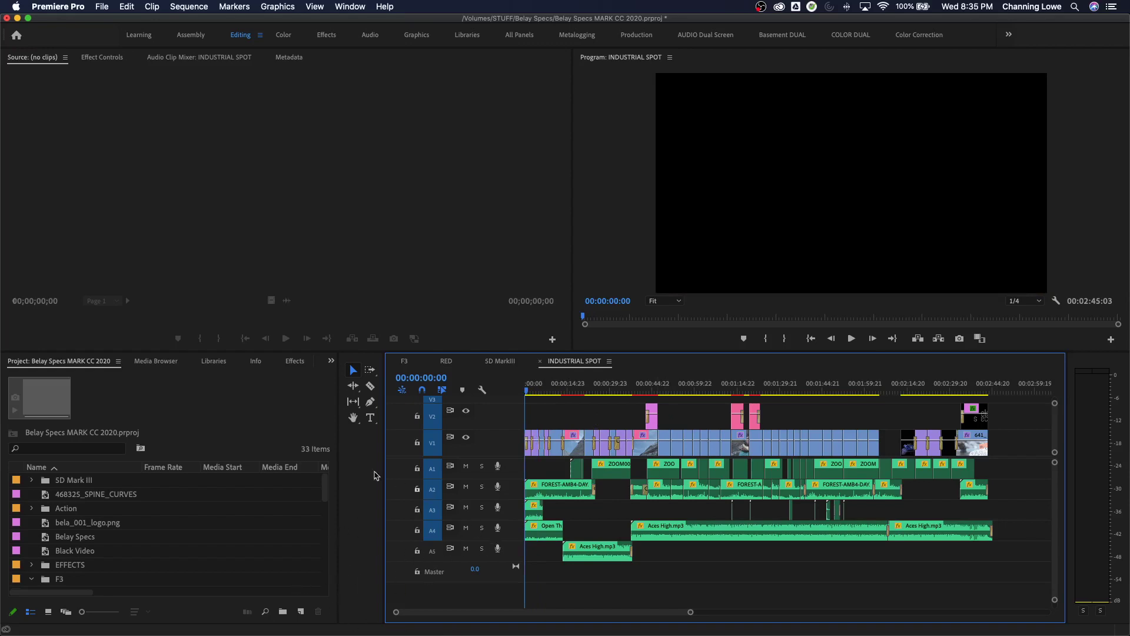
Show the Project panel's New Item menu of Sequence, Bars and Tone, Black Video and more.
click(79, 364)
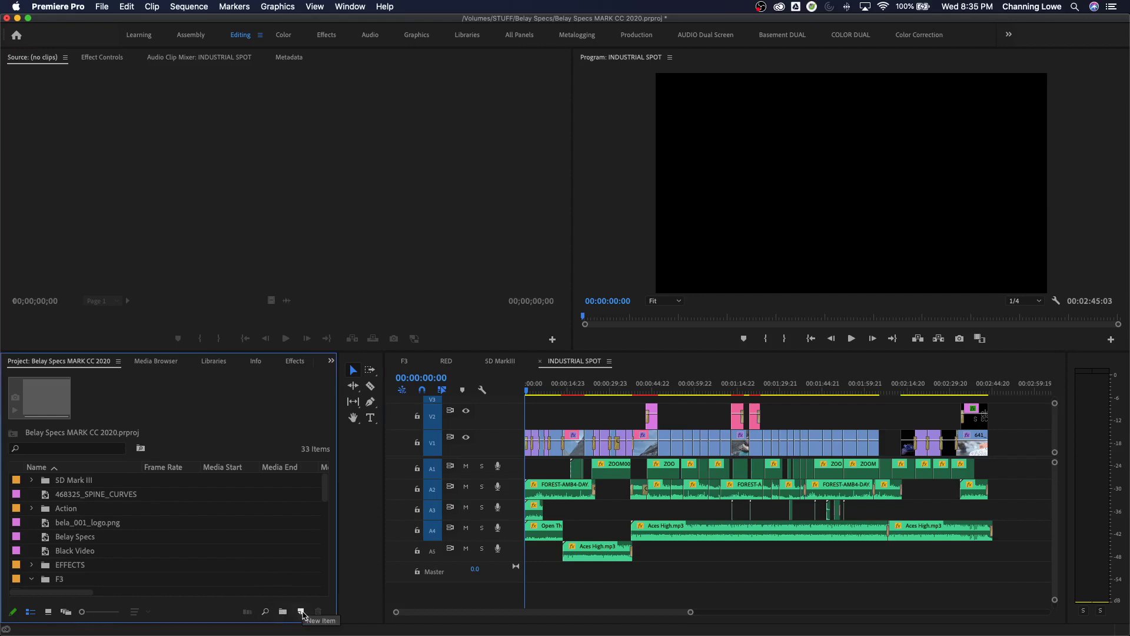
click(302, 613)
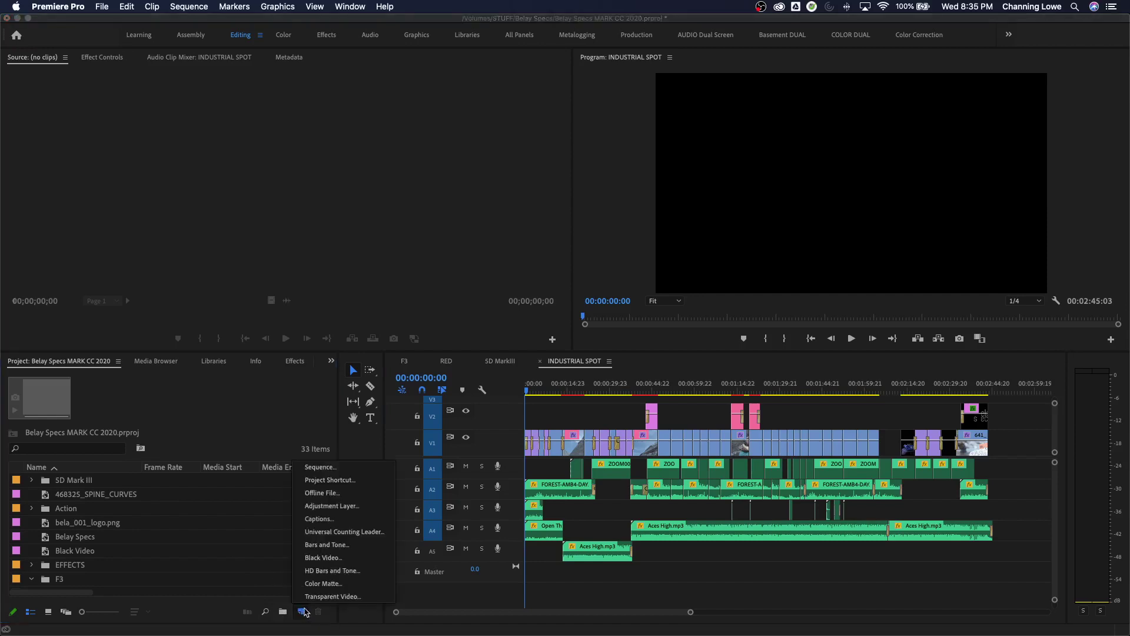
Create a 1920×1080 Black Video clip in the project bin with default settings.
click(334, 560)
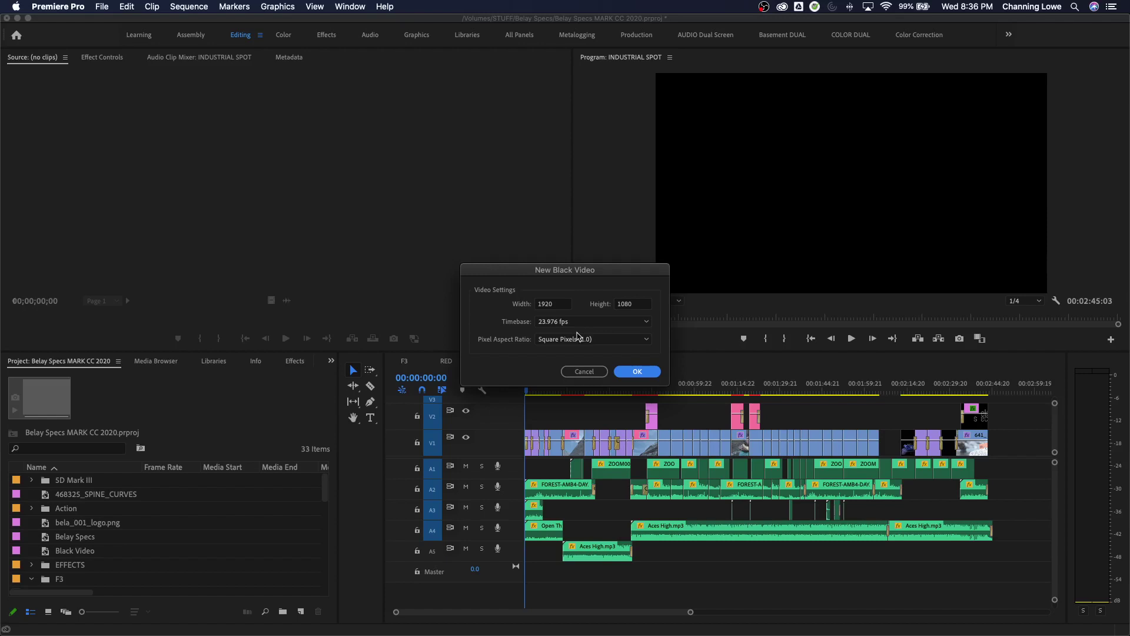
click(624, 373)
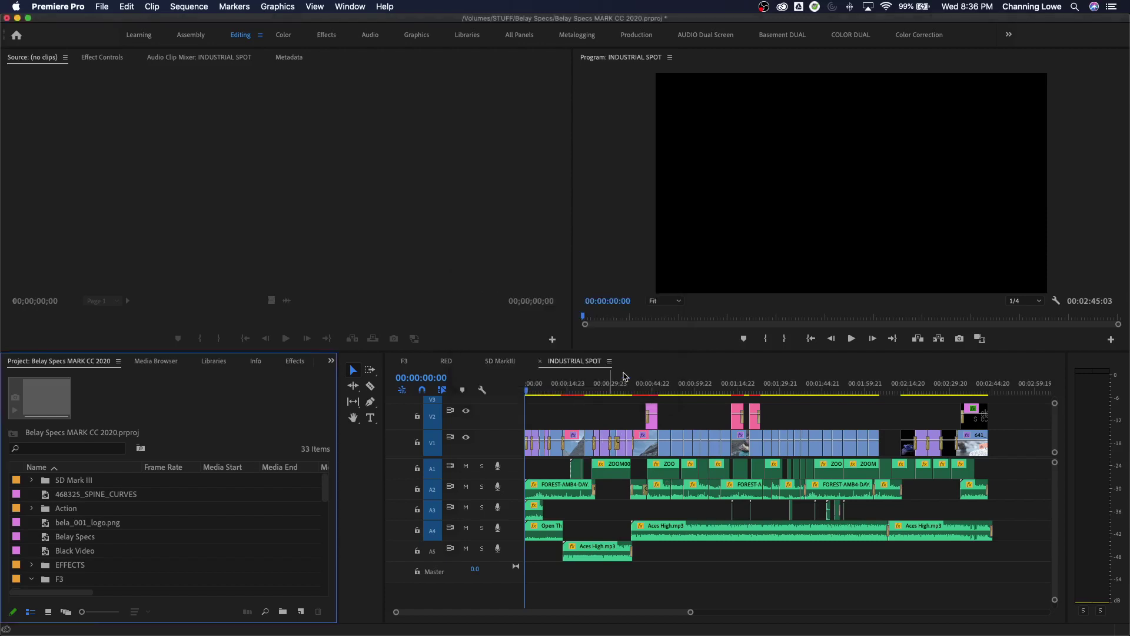
Load Black Video into the Source monitor and scrub through its 00:00:03:18 length.
double_click(49, 555)
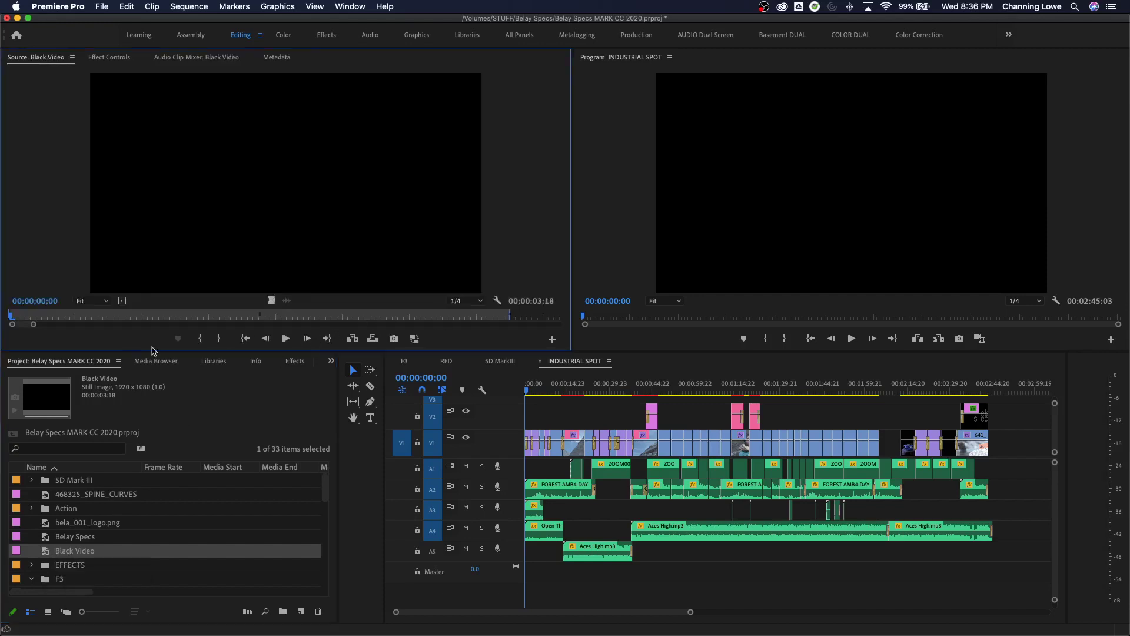
drag(35, 328, 527, 325)
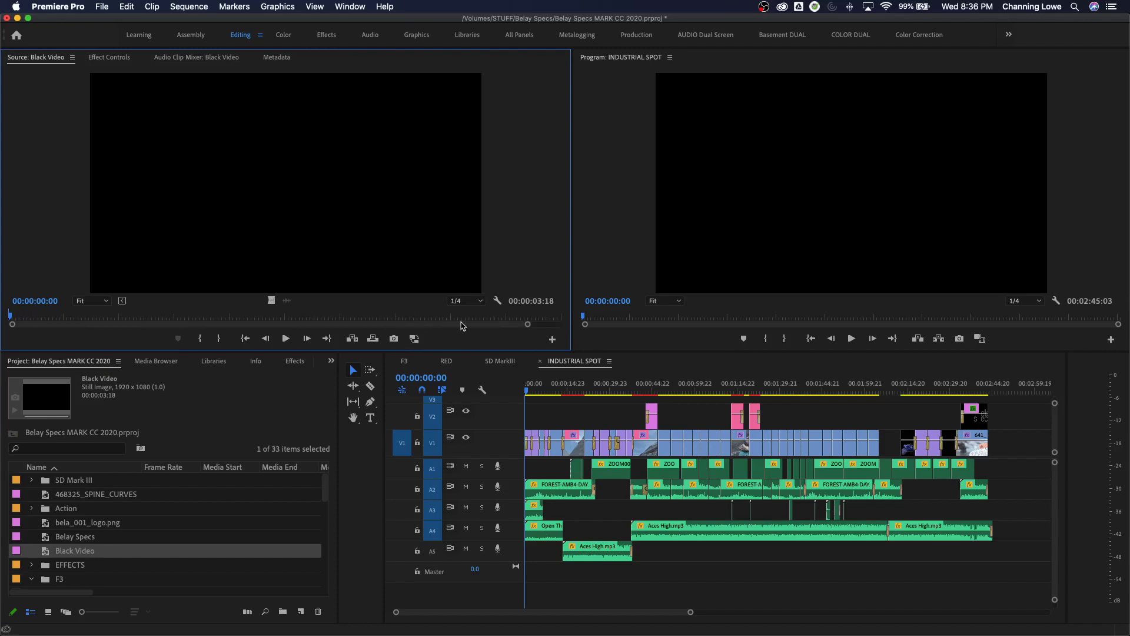
mouse_move(35, 327)
mouse_down()
mouse_move(59, 327)
mouse_move(12, 325)
mouse_up()
drag(237, 318, 559, 322)
drag(30, 315, 3, 317)
Adjust the Source monitor time ruler zoom and park just past the clip's start.
scroll(41, 332, up, 8)
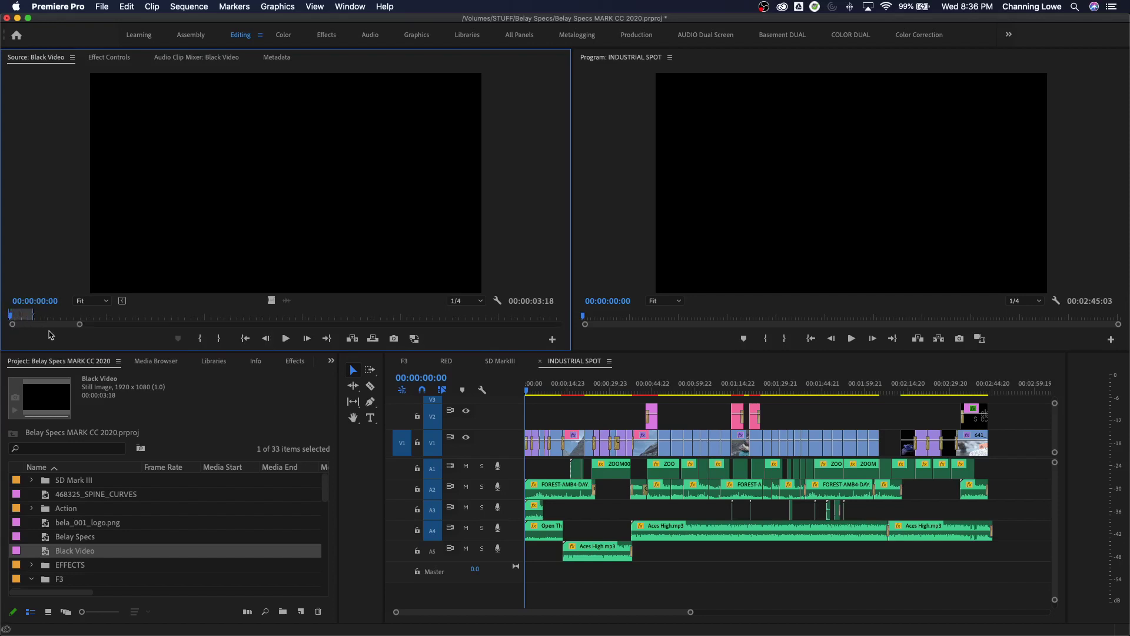
scroll(50, 331, down, 5)
scroll(59, 333, up, 4)
scroll(65, 335, down, 6)
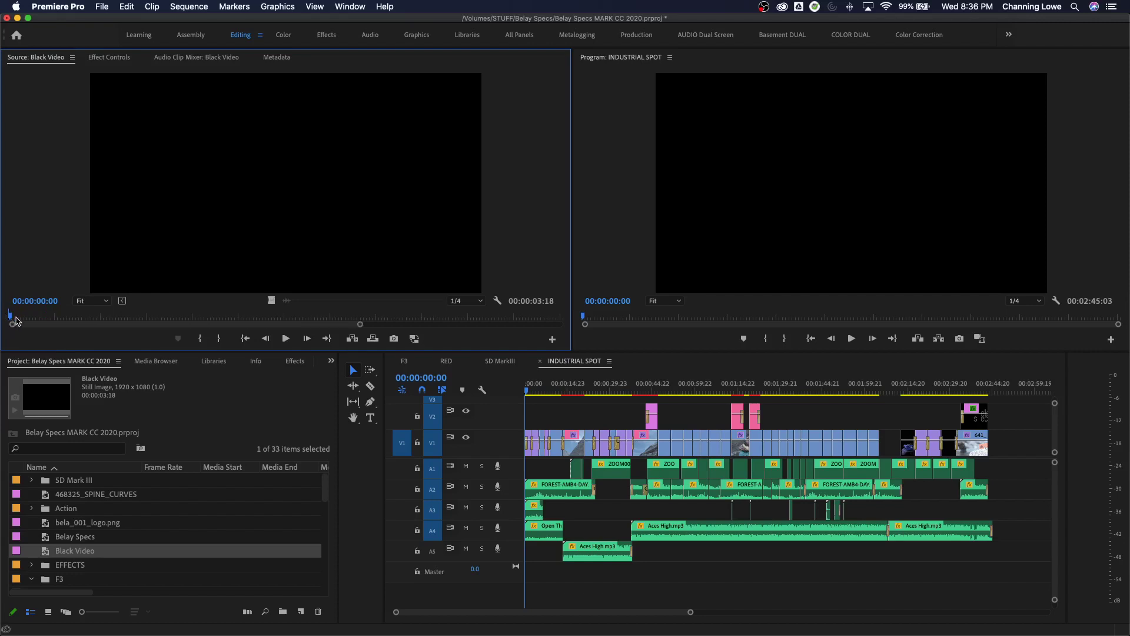
scroll(16, 321, up, 8)
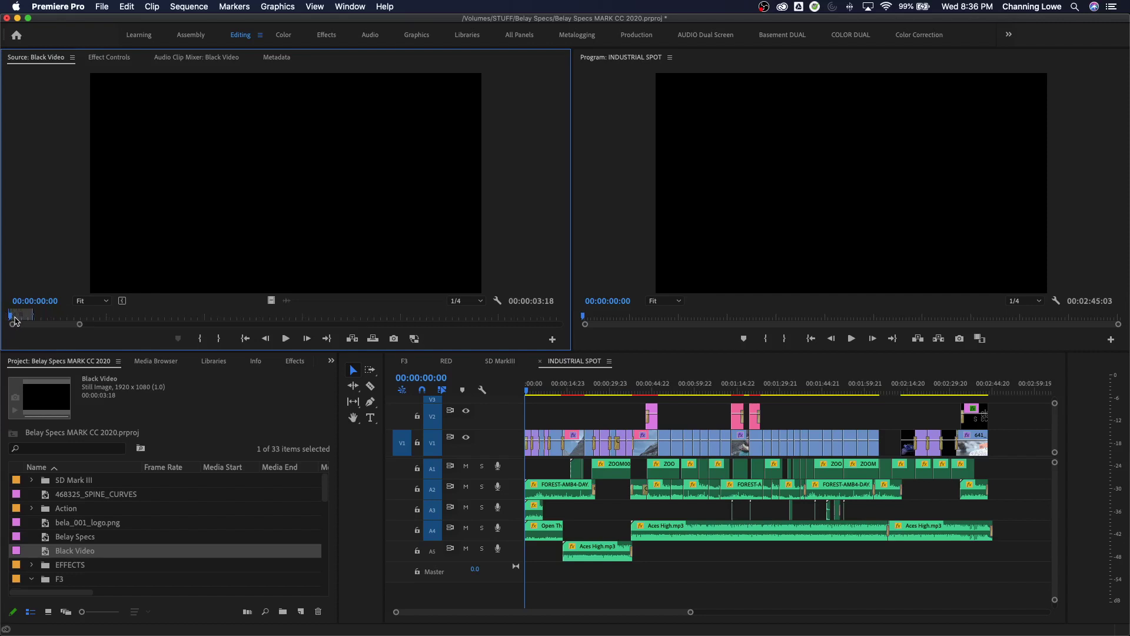
scroll(14, 321, down, 2)
scroll(15, 321, up, 3)
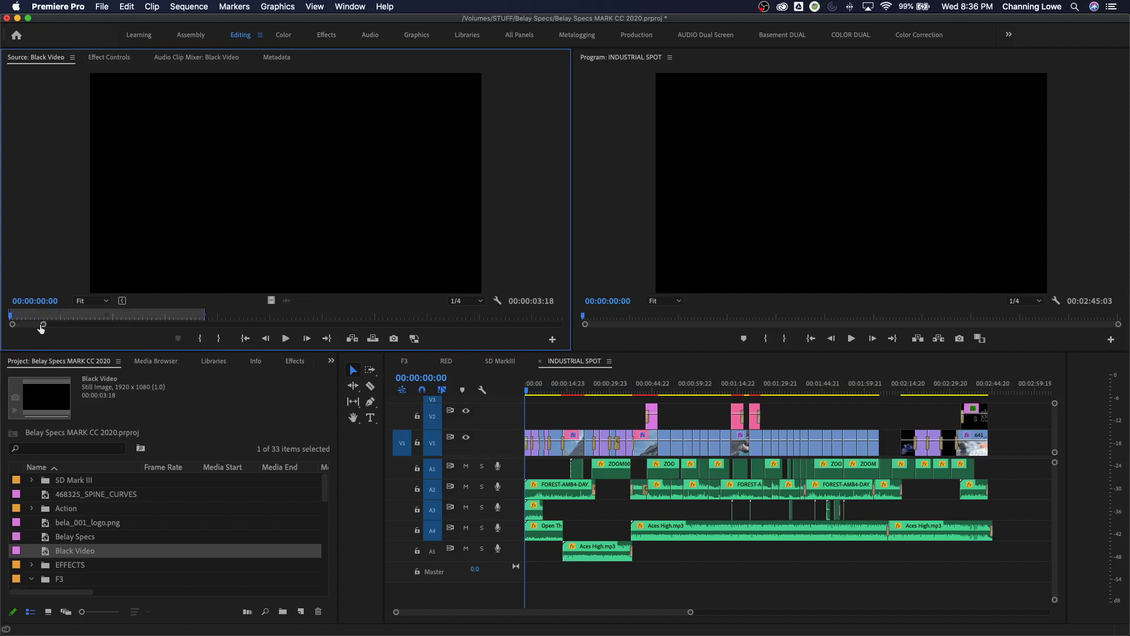
mouse_move(42, 324)
mouse_down()
mouse_move(499, 326)
mouse_move(61, 325)
mouse_up()
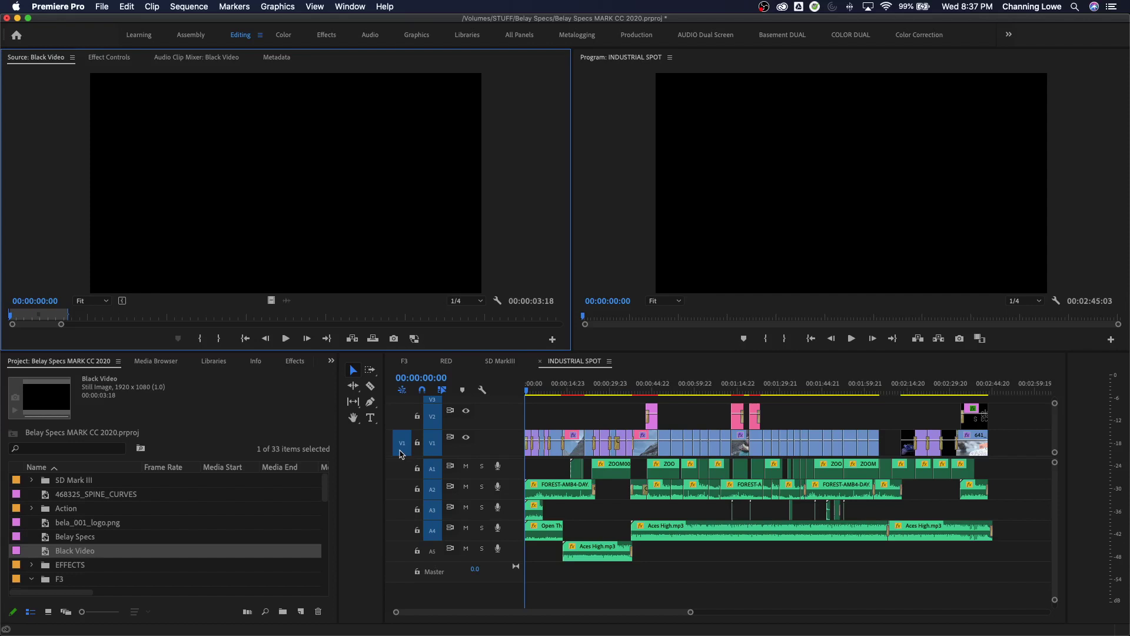
click(22, 317)
Scrub the Black Video to about three seconds and back, then attempt entering 3 as timecode.
drag(22, 316, 60, 326)
drag(58, 320, 11, 321)
text(3)
key(Escape)
text(3)
key(Escape)
text(3)
key(Return)
Jump the Source timecode to 00:00:03:00, testing 1. and 2. before settling on 3.
text(3)
key(Return)
text(1.)
key(Return)
text(2.)
key(Return)
text(3)
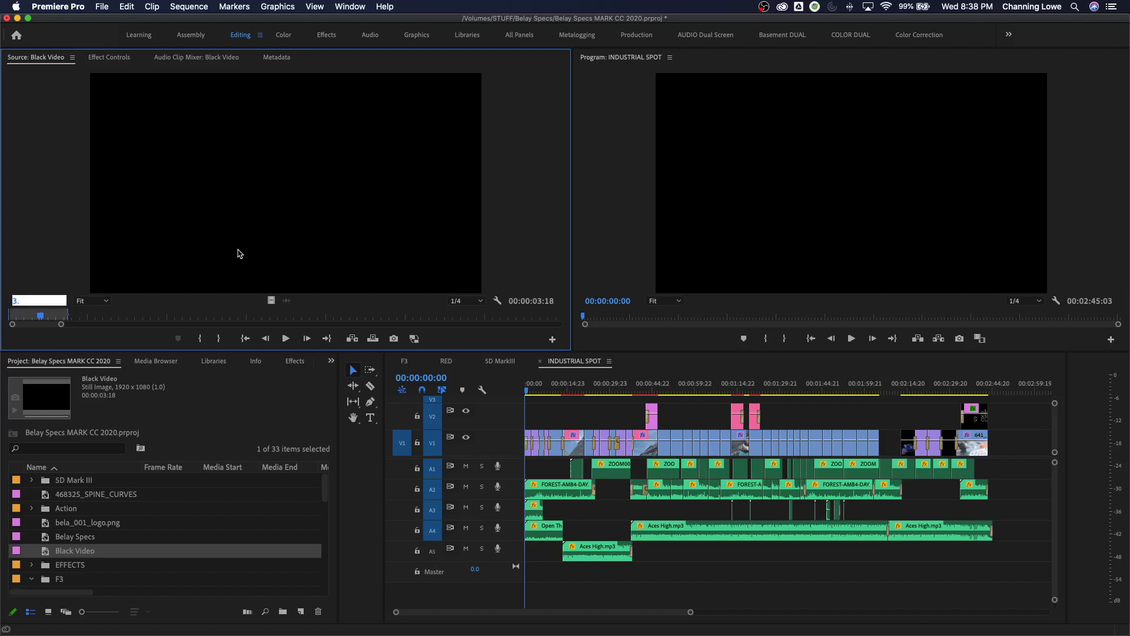
key(Return)
Set the Black Video's Out point at 00:00:03:00 in the Source monitor.
key(o)
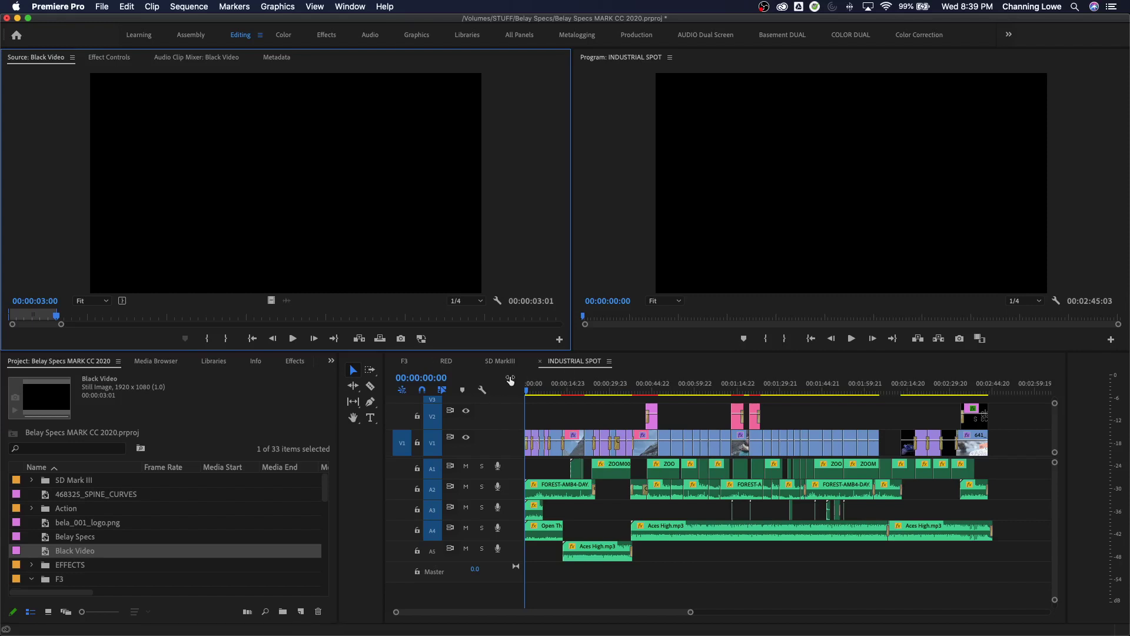
click(580, 365)
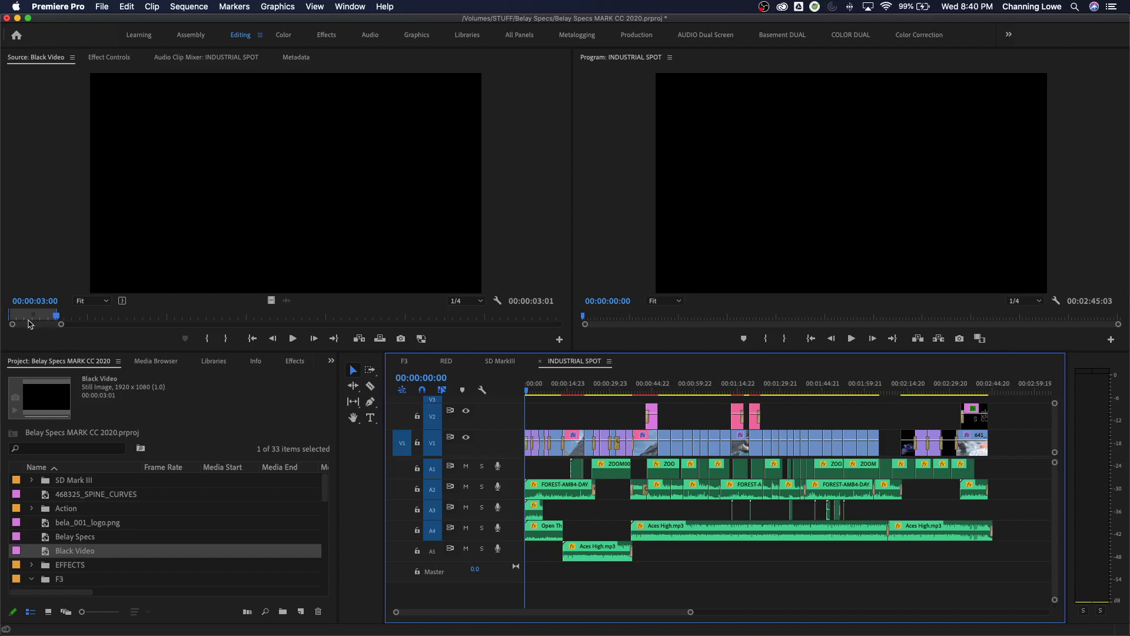
click(363, 223)
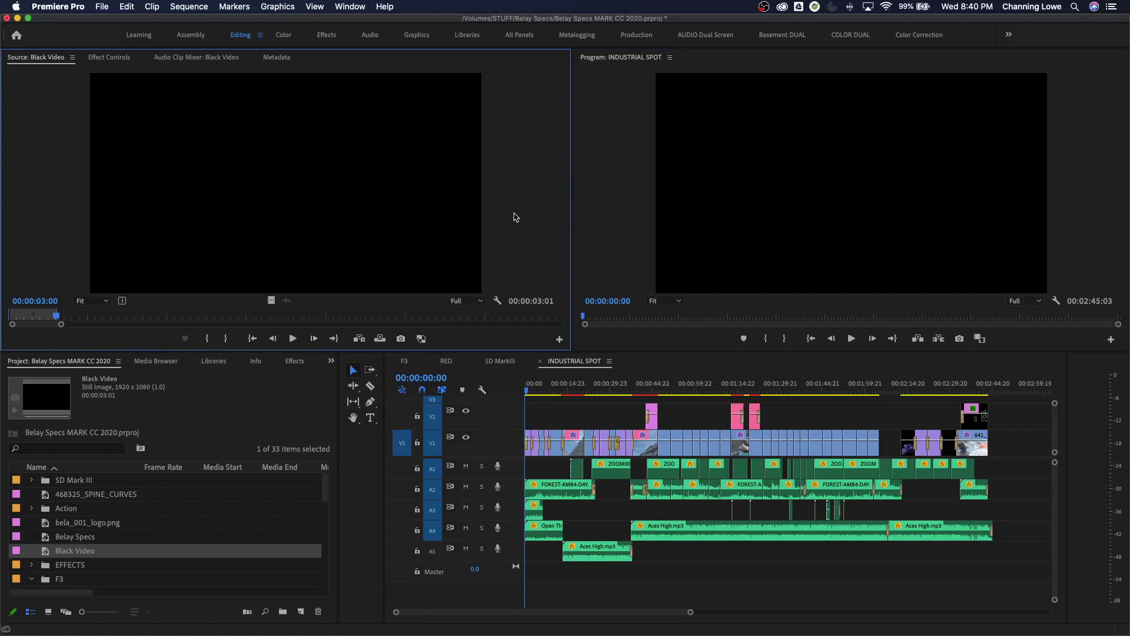
Zoom the timeline in on the sequence start, then delete and restore the opening Cross Dissolve.
key(shift+3)
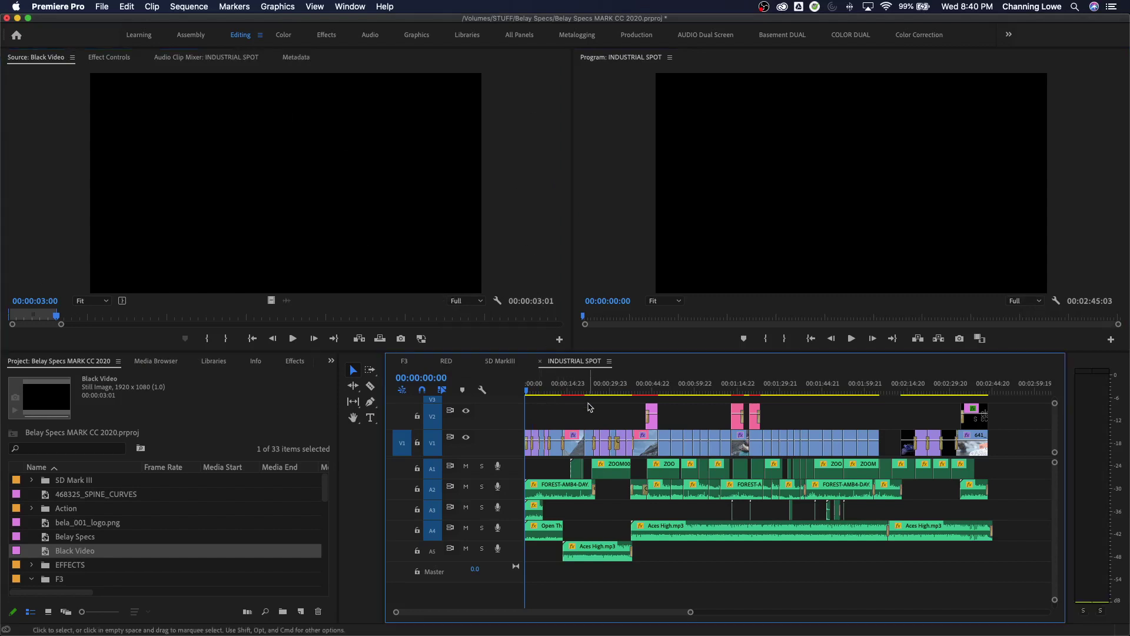
drag(579, 391, 846, 393)
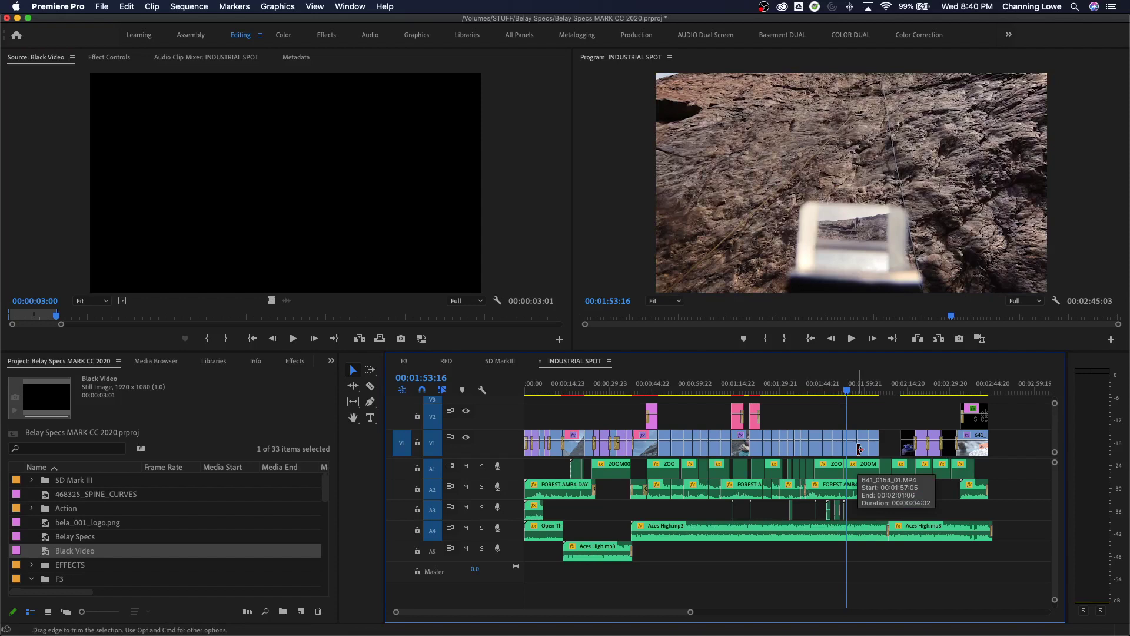
key(Home)
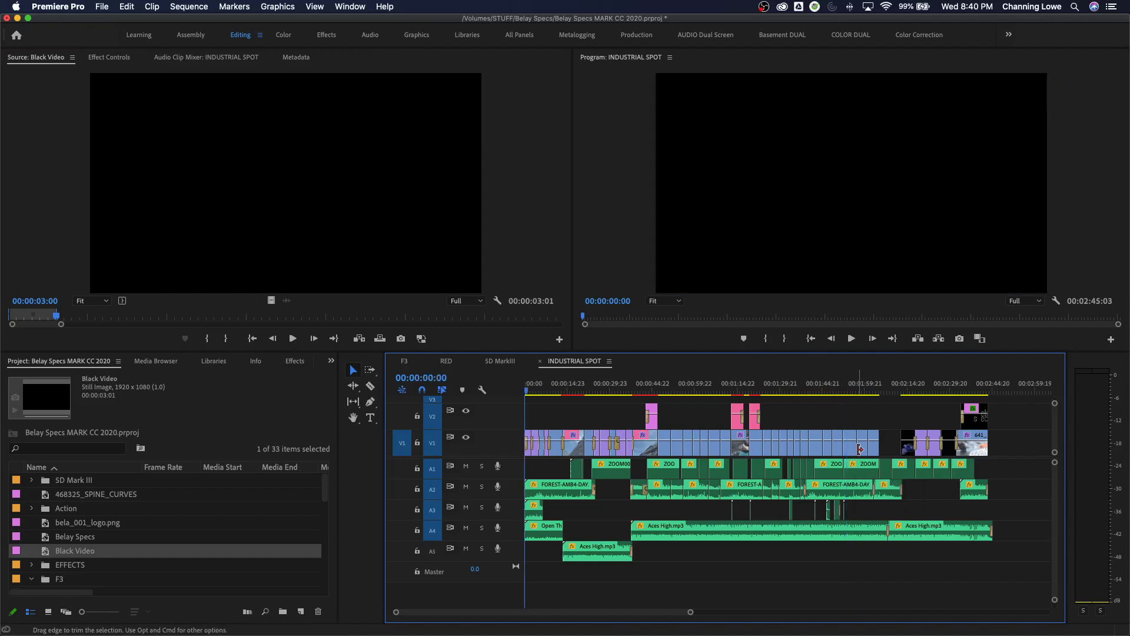
key(backslash)
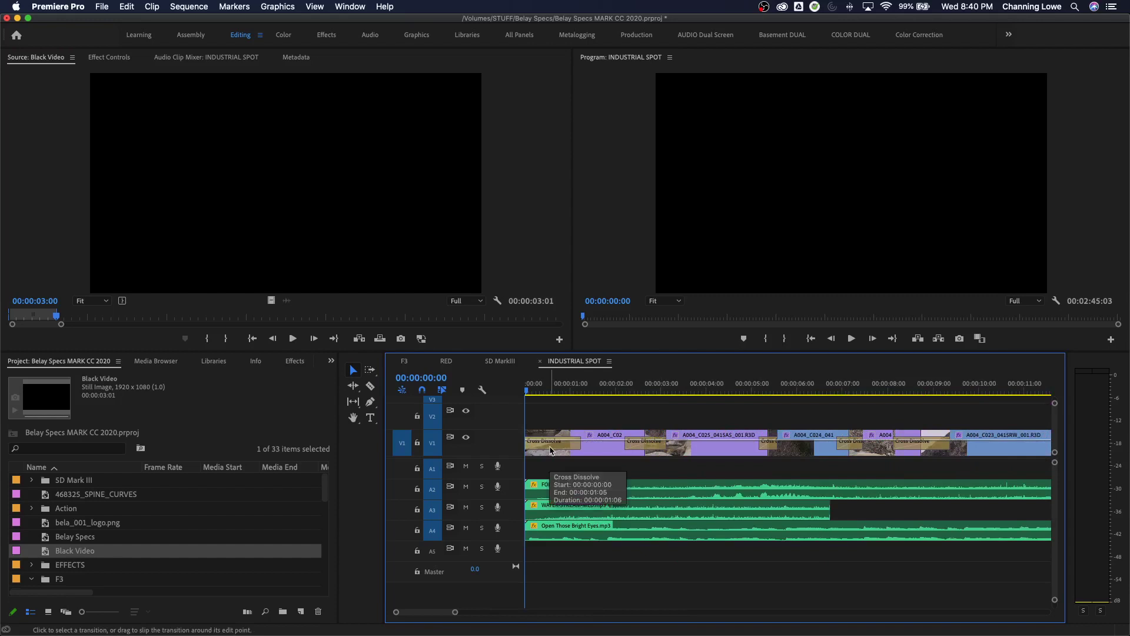
click(536, 451)
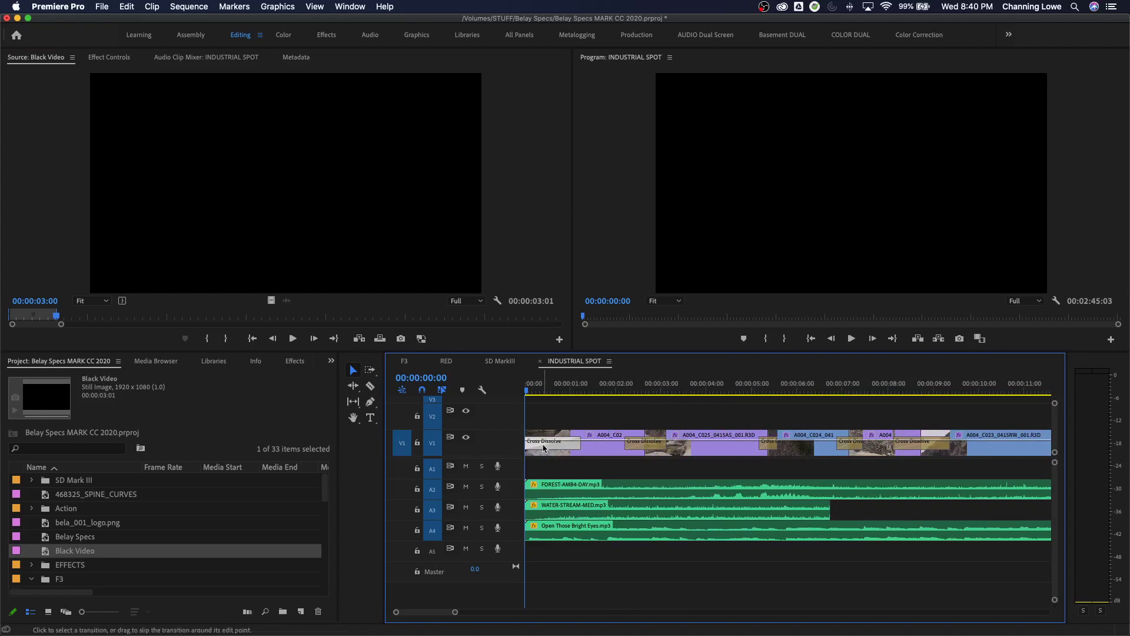
key(Delete)
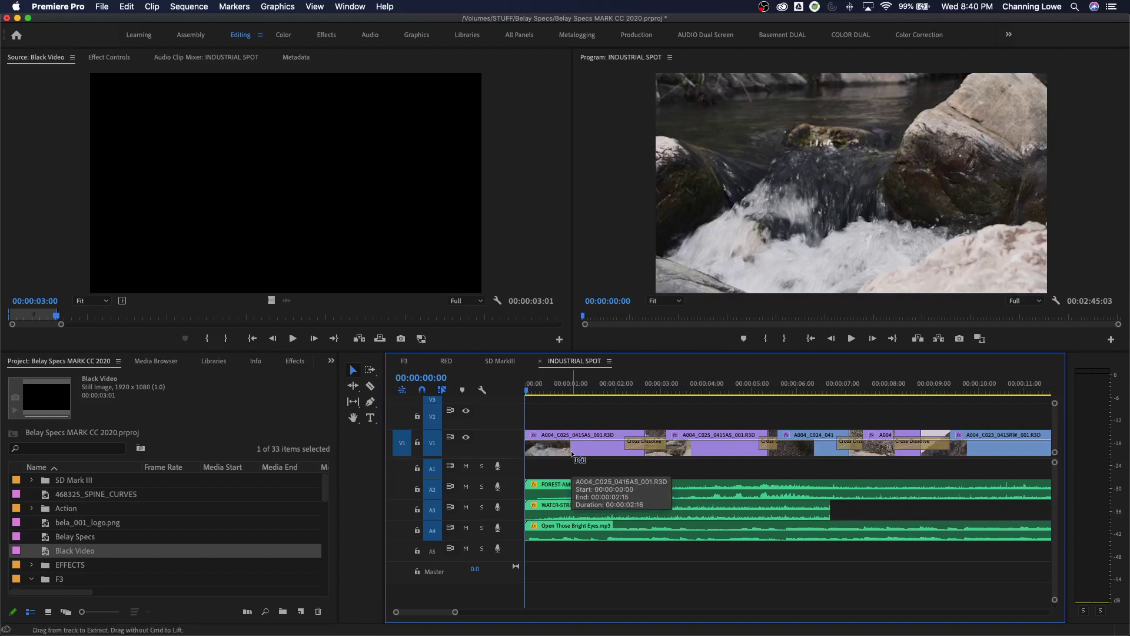
key(super+d)
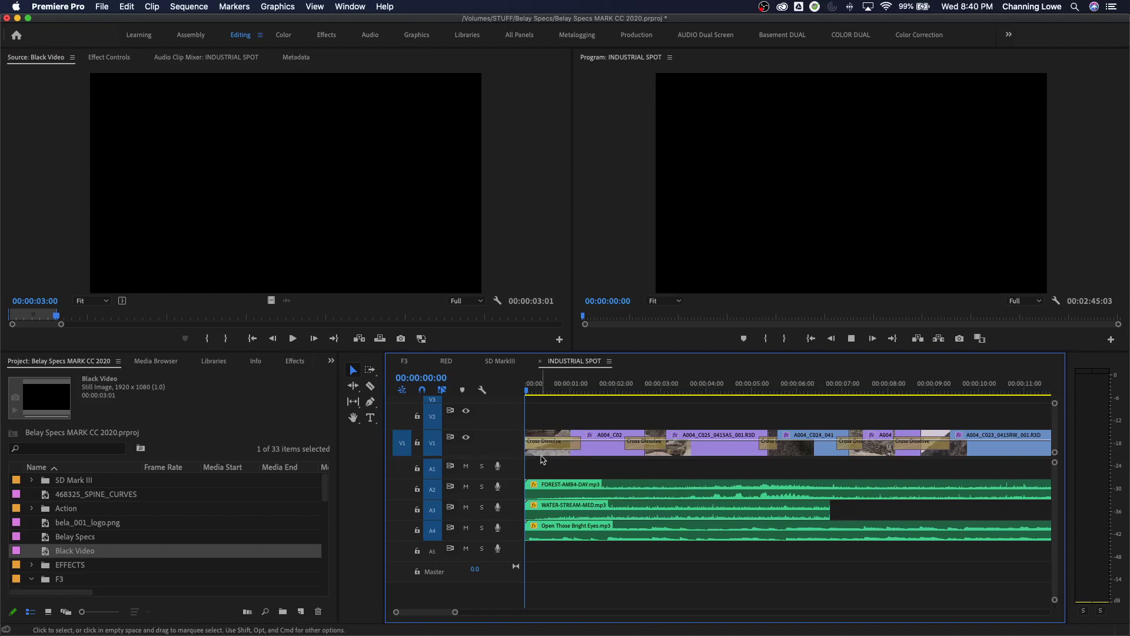
Stop playback, return to the sequence start, and undo an accidental Black Video overwrite there.
key(space)
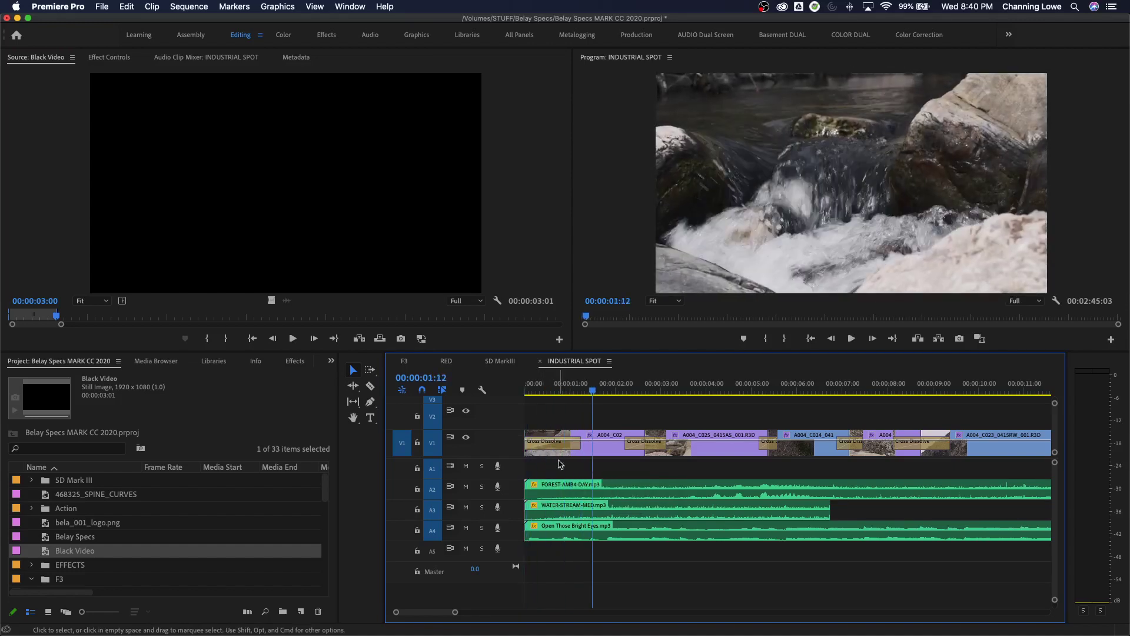
key(Home)
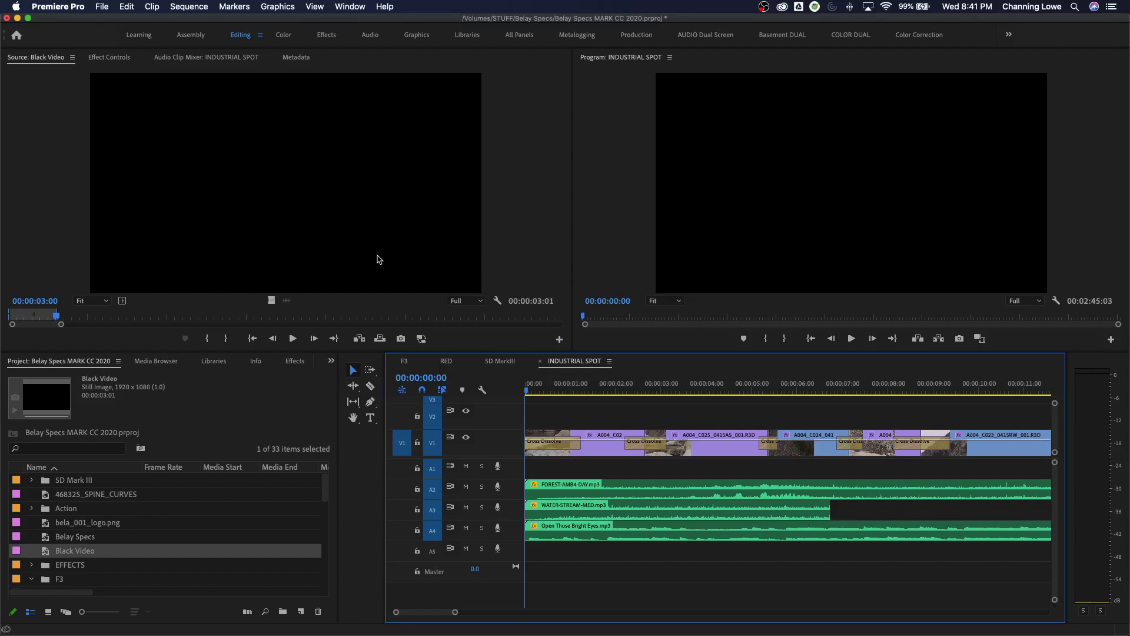
key(period)
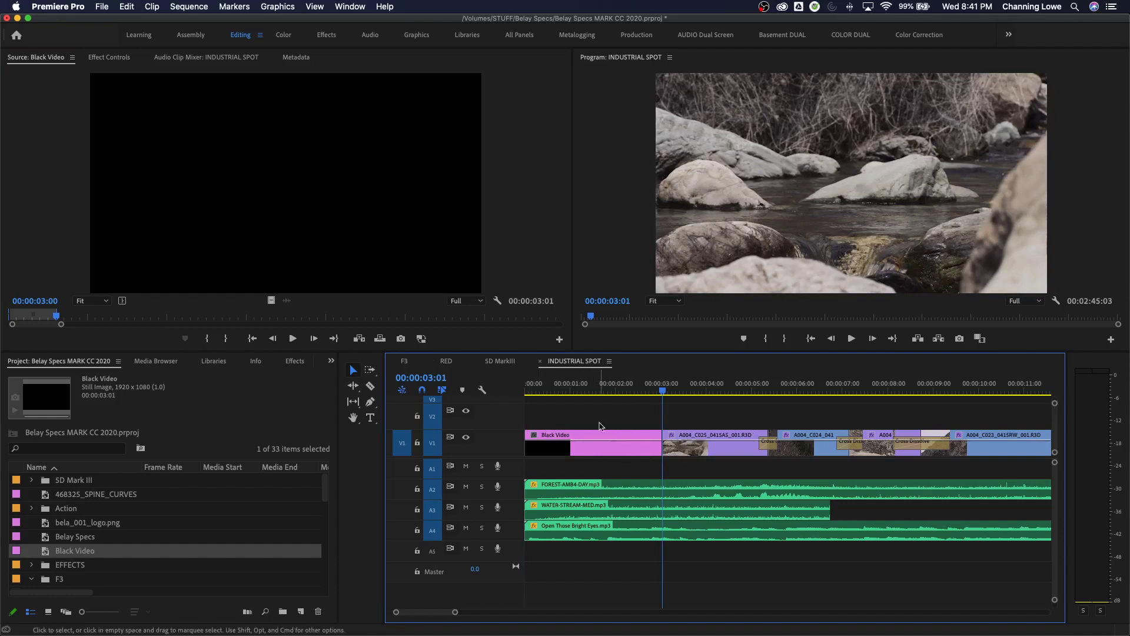
key(super+z)
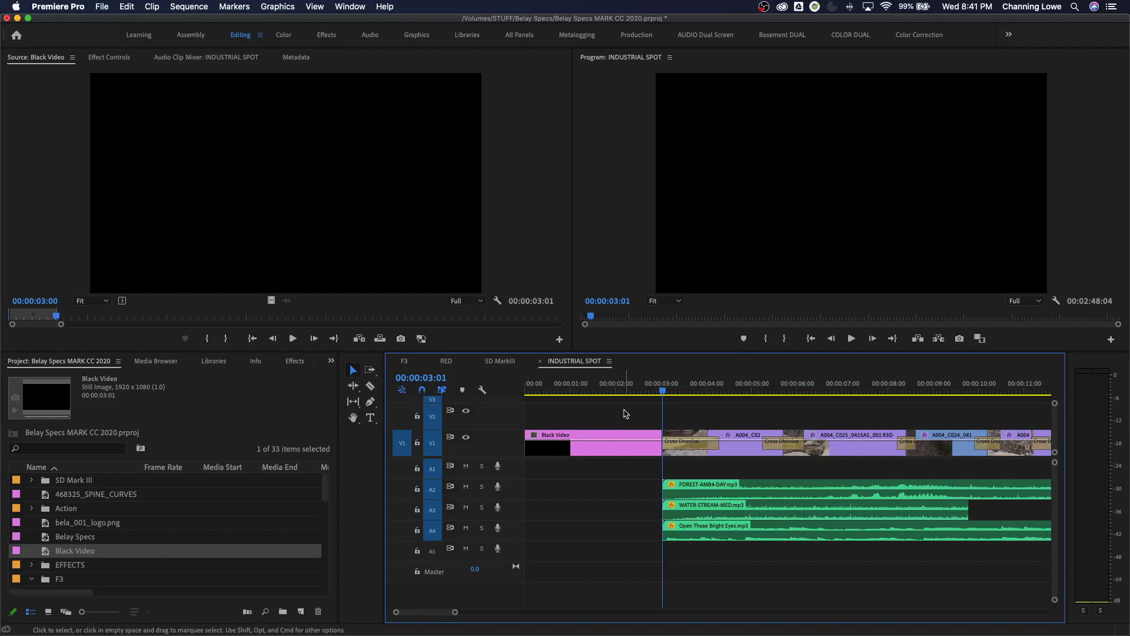
key(Home)
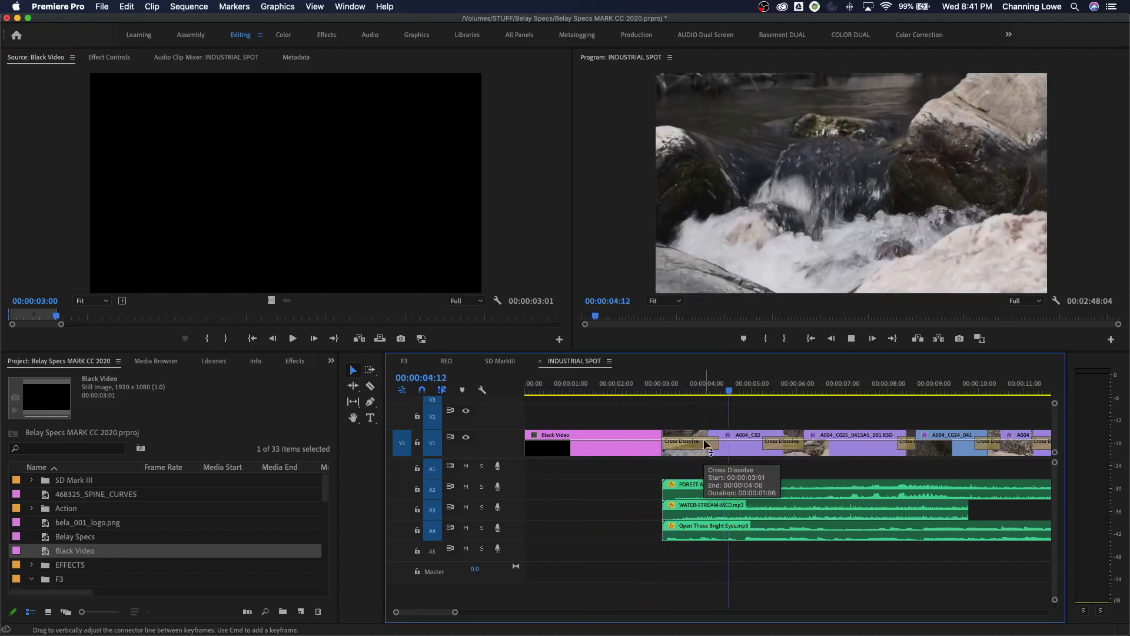
key(space)
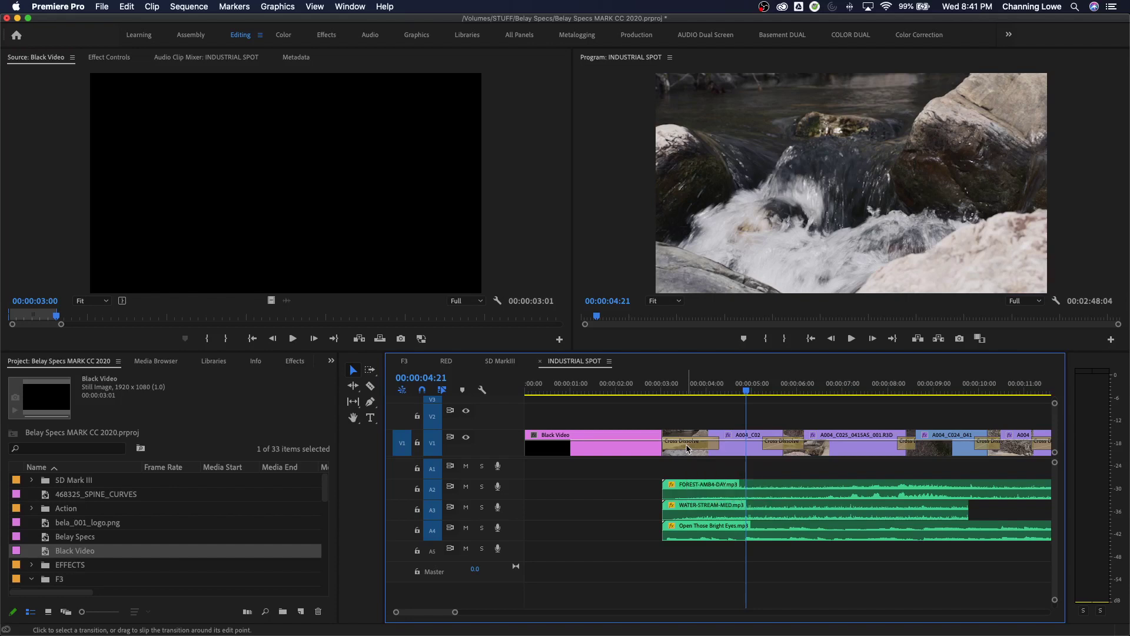
Apply Cross Dissolves to the final V1 and V2 clips and replay the ending fade.
key(End)
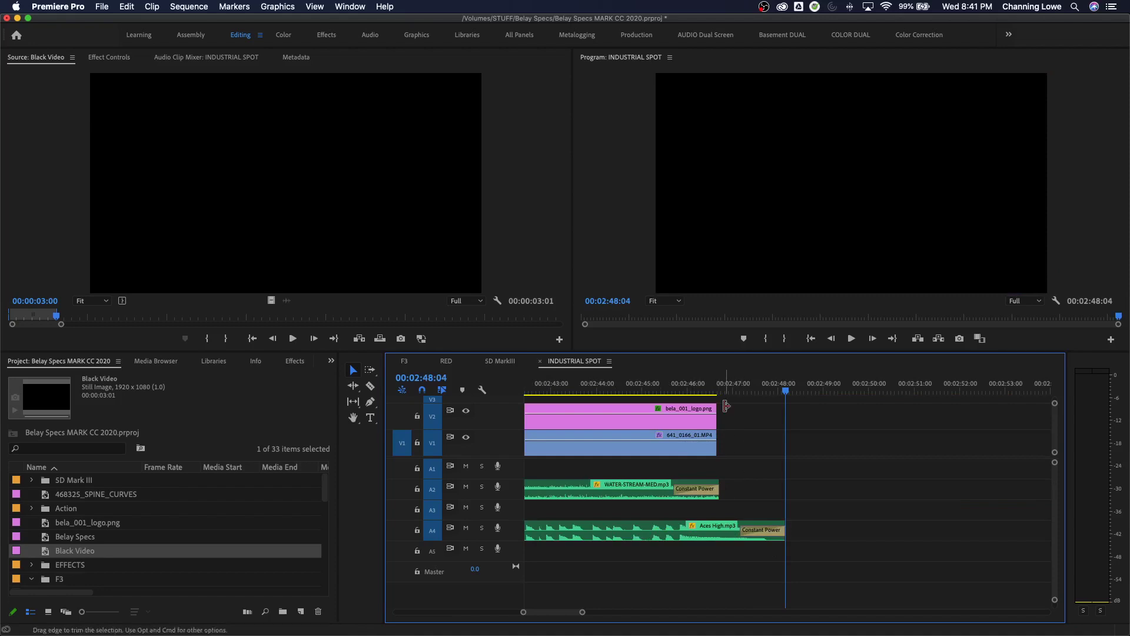
key(Up)
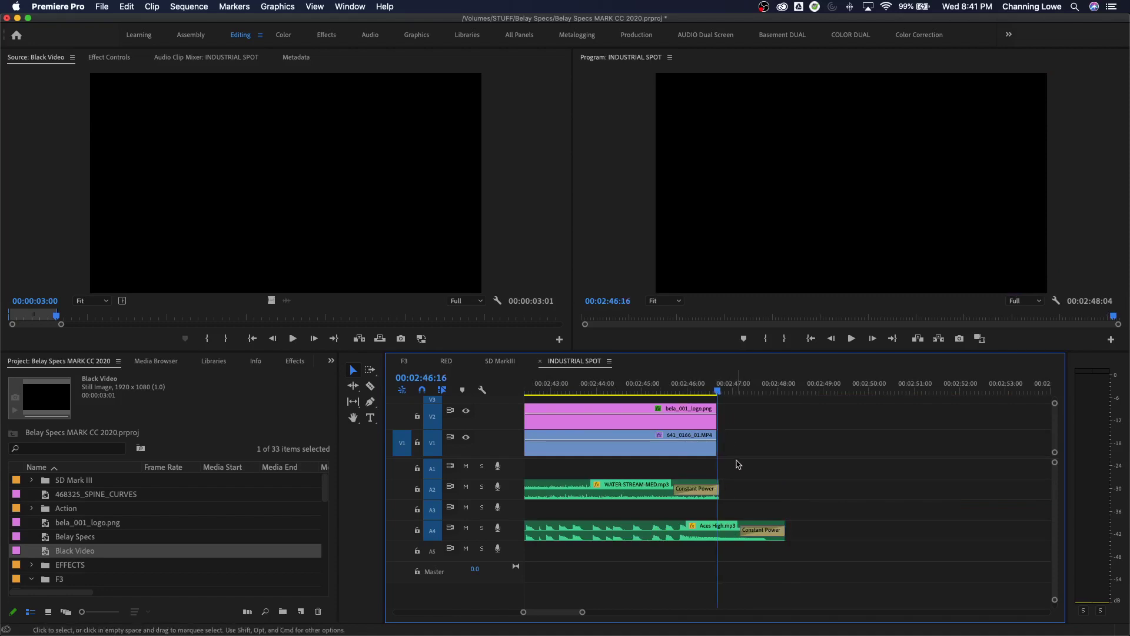
key(minus)
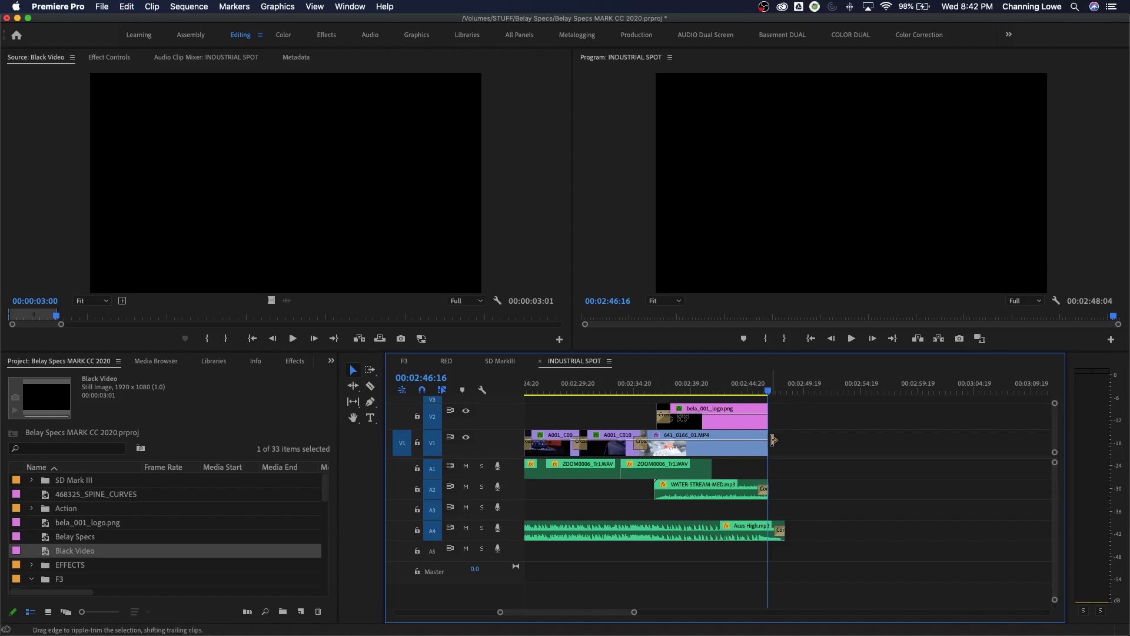
key(super+d)
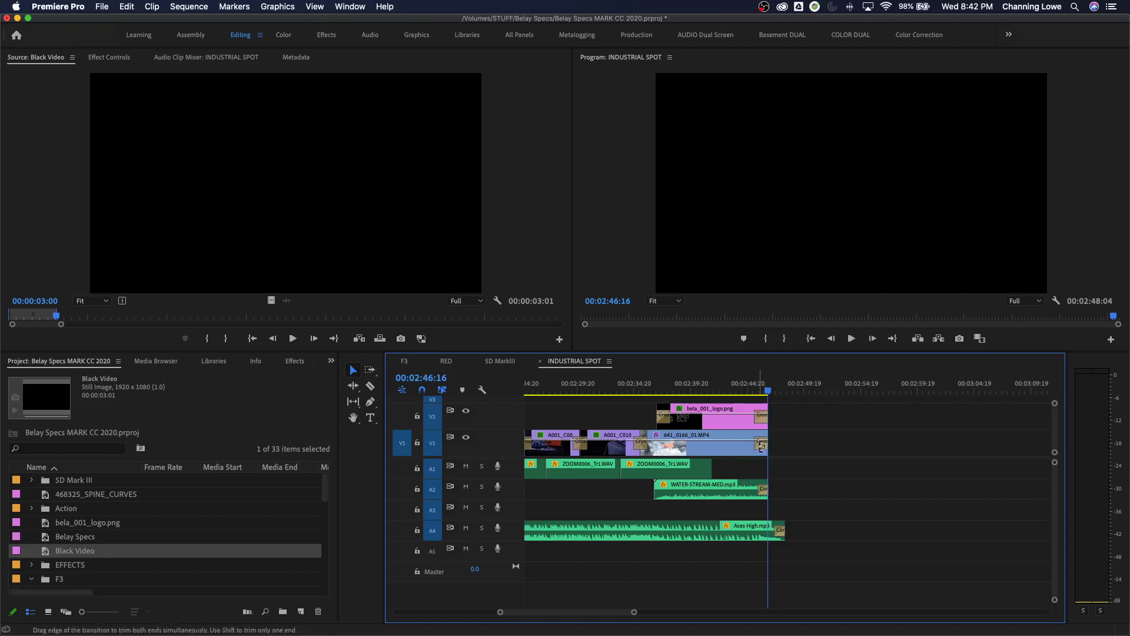
key(shift+k)
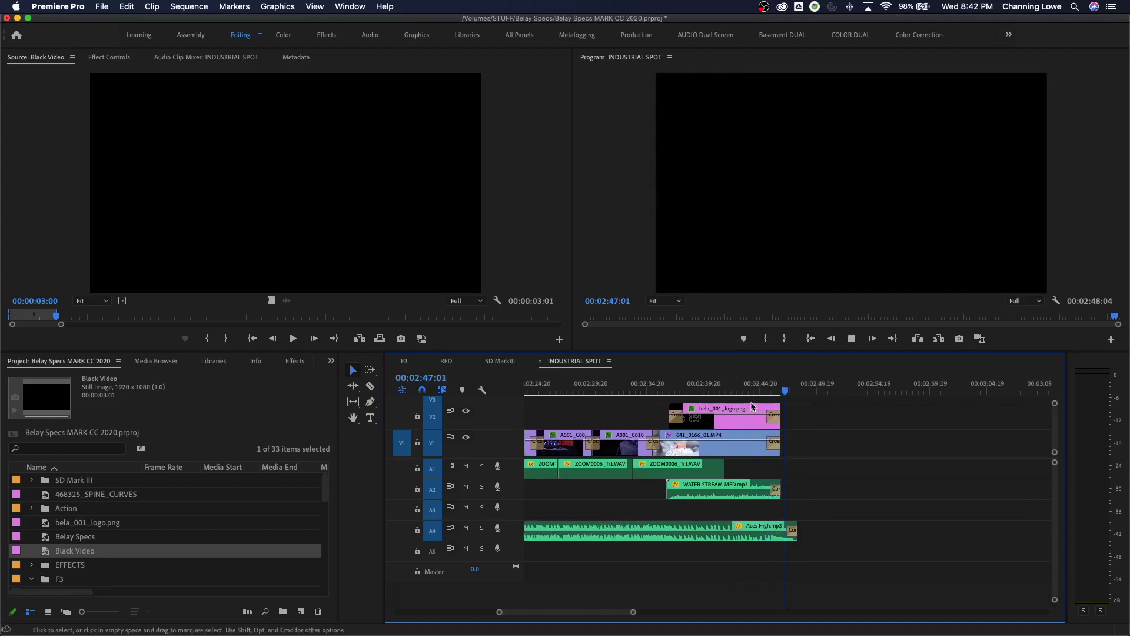
Overwrite the Black Video onto V1 at the sequence end, try it a second earlier, and play back.
key(End)
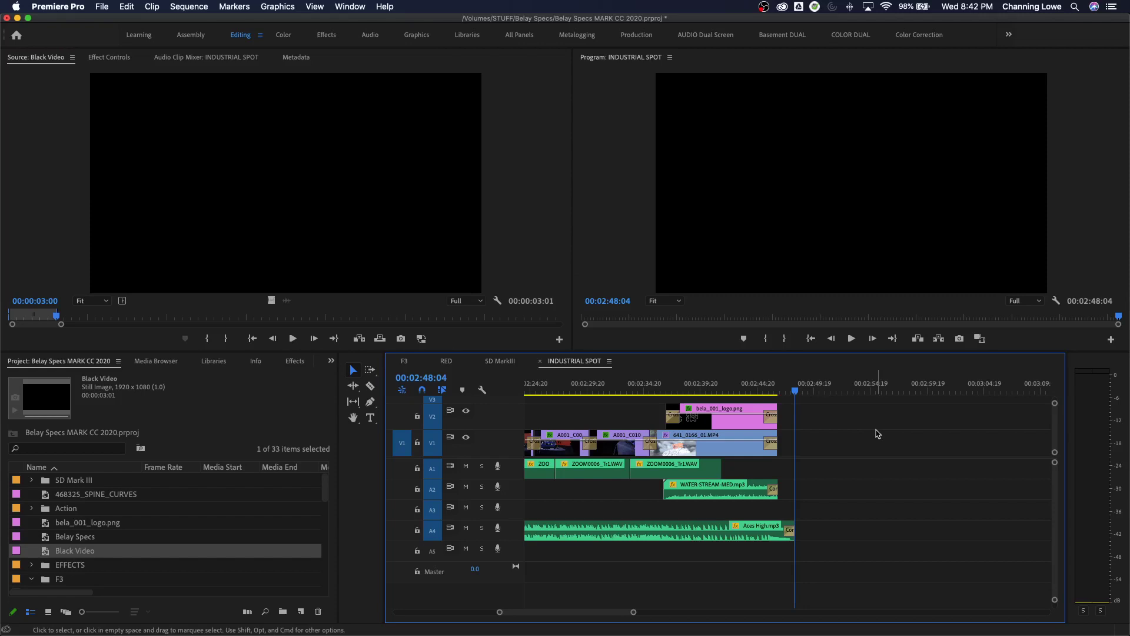
key(period)
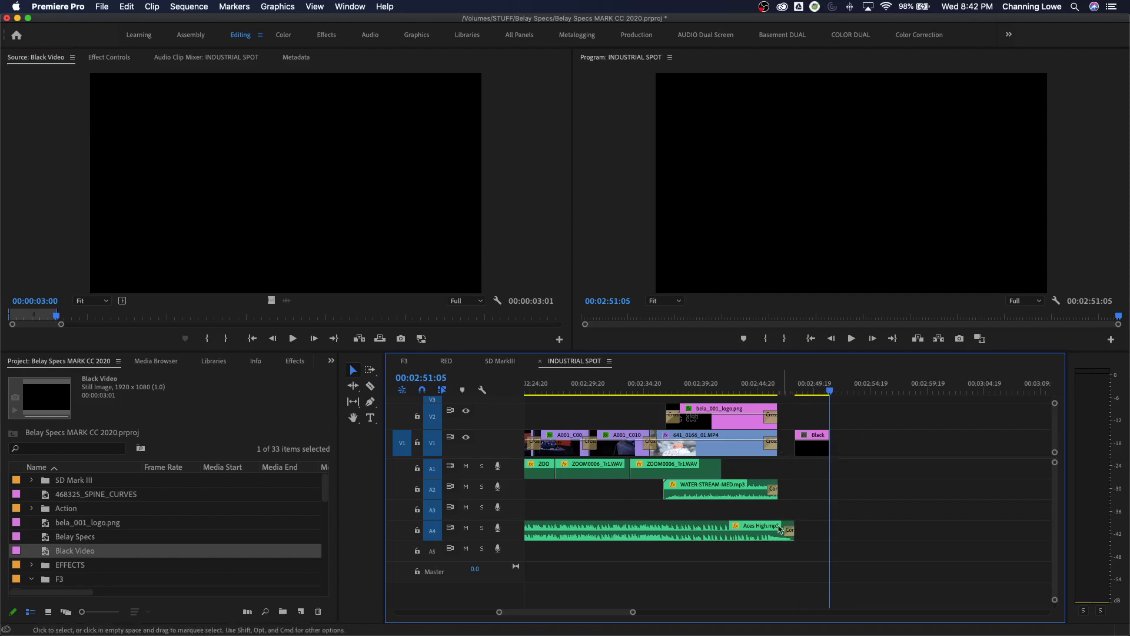
drag(819, 451, 792, 452)
key(Up)
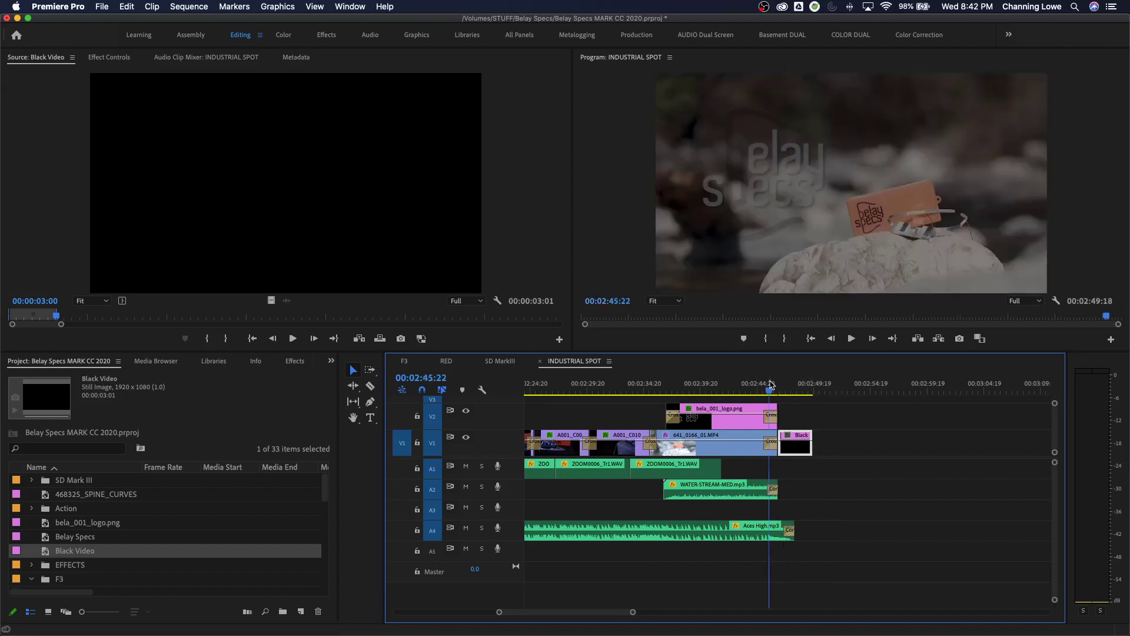
key(space)
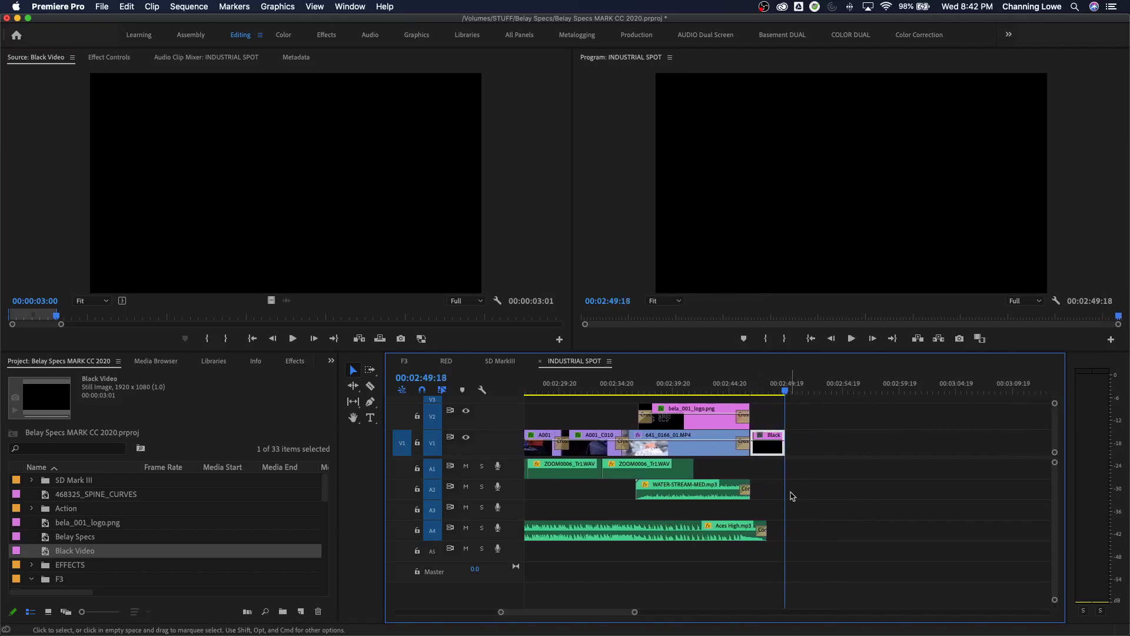
Undo the Black clip's move and replay the sequence ending.
key(super+z)
key(Up)
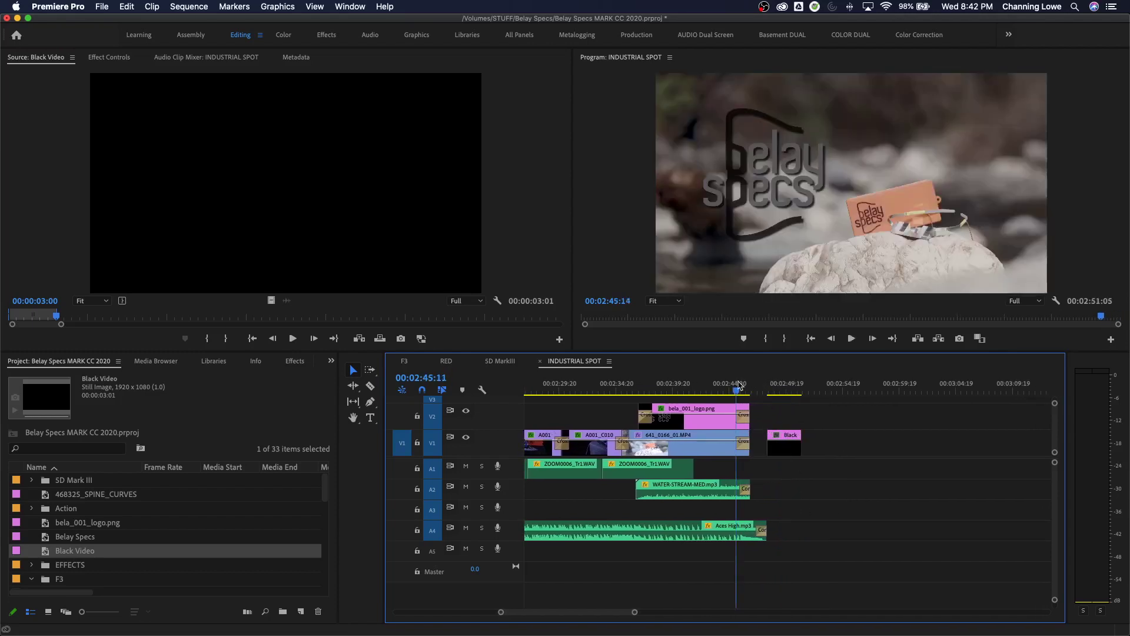
key(space)
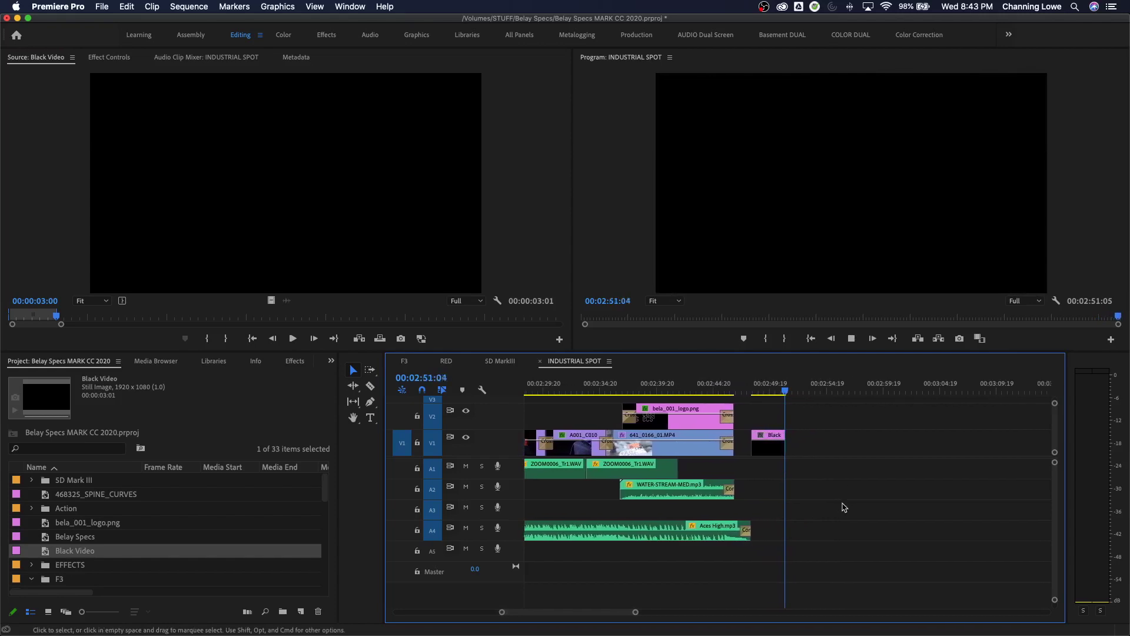
key(backslash)
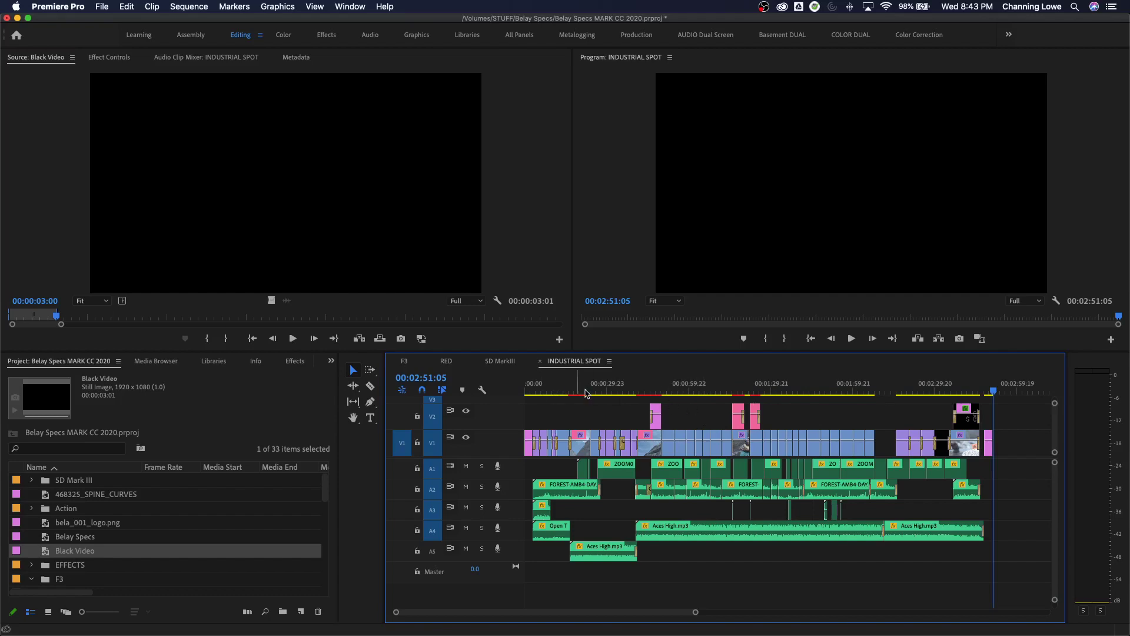
click(526, 391)
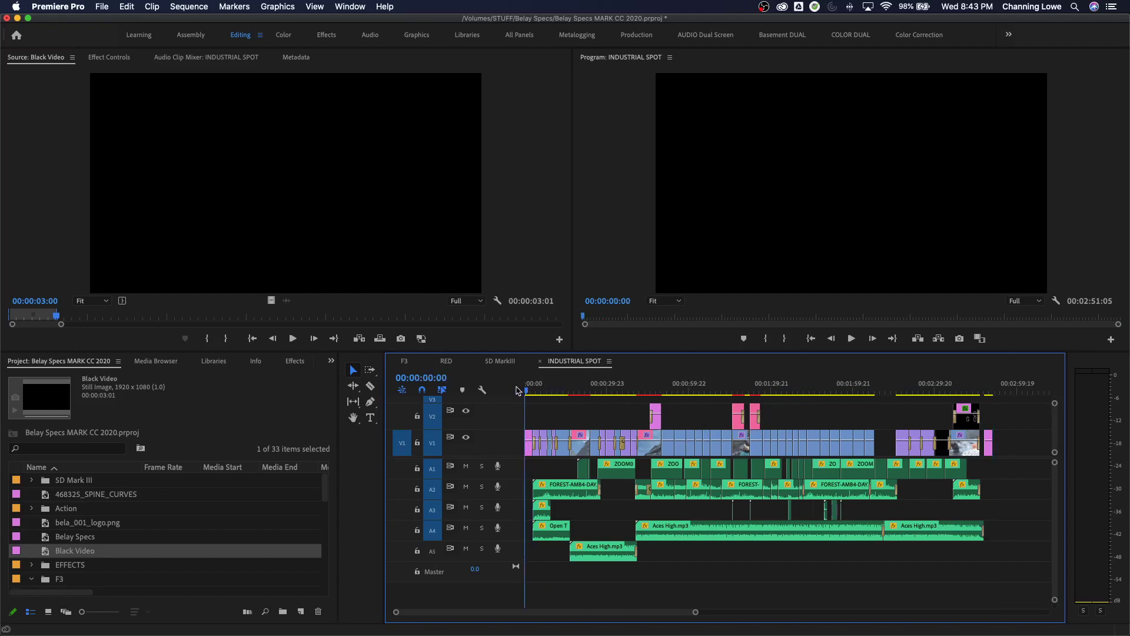
drag(518, 391, 1015, 391)
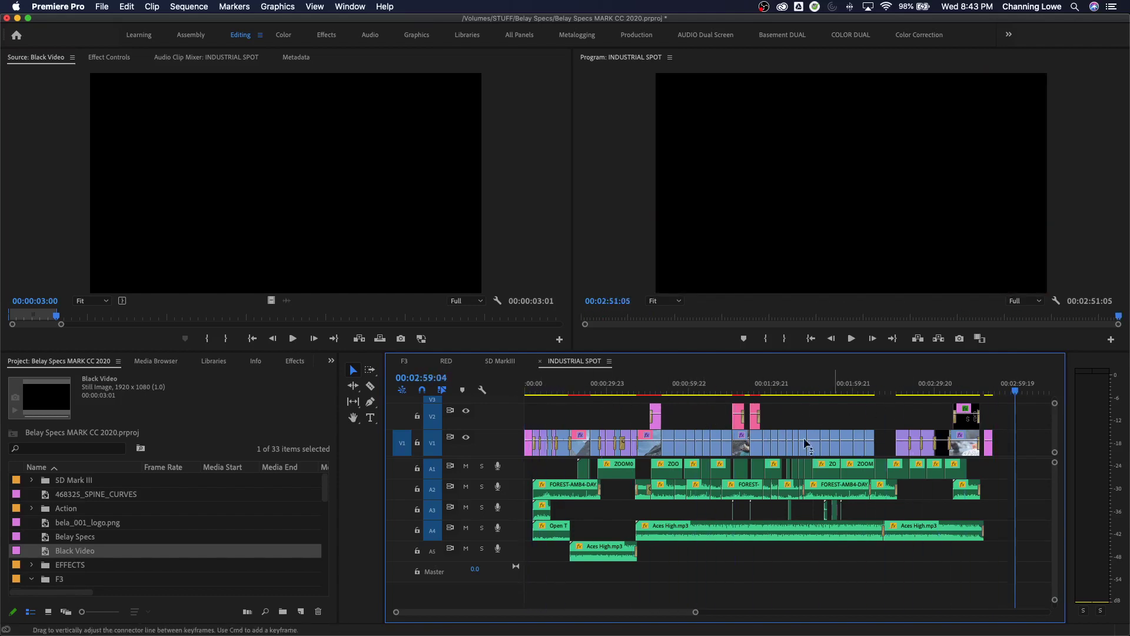
click(956, 394)
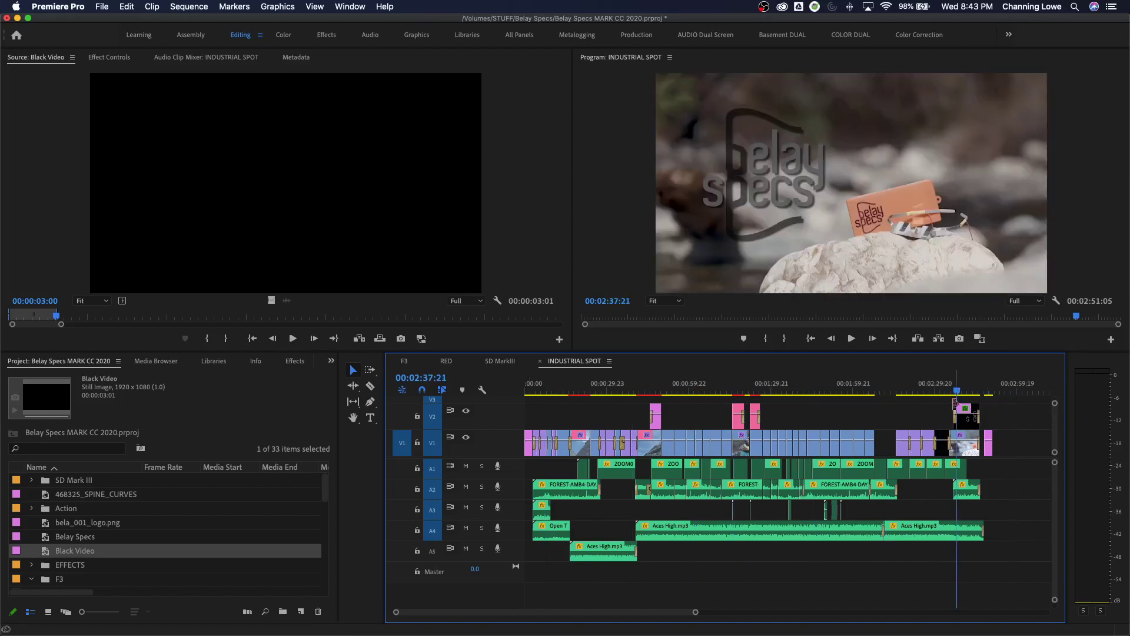
key(=)
key(=)
key(=)
key(=)
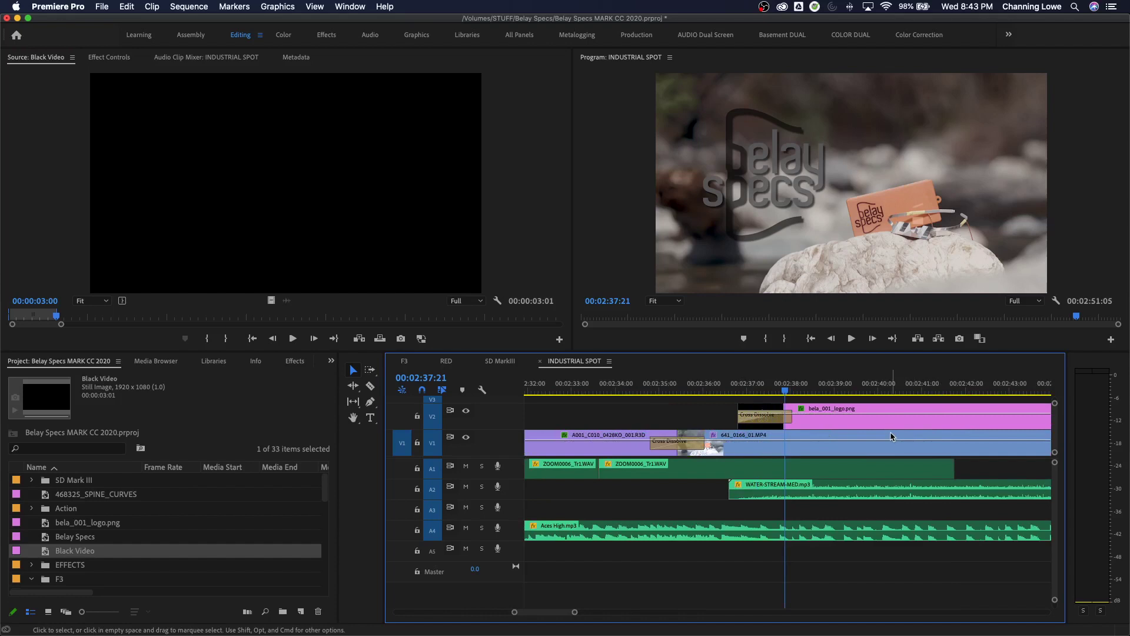
scroll(892, 436, down, 6)
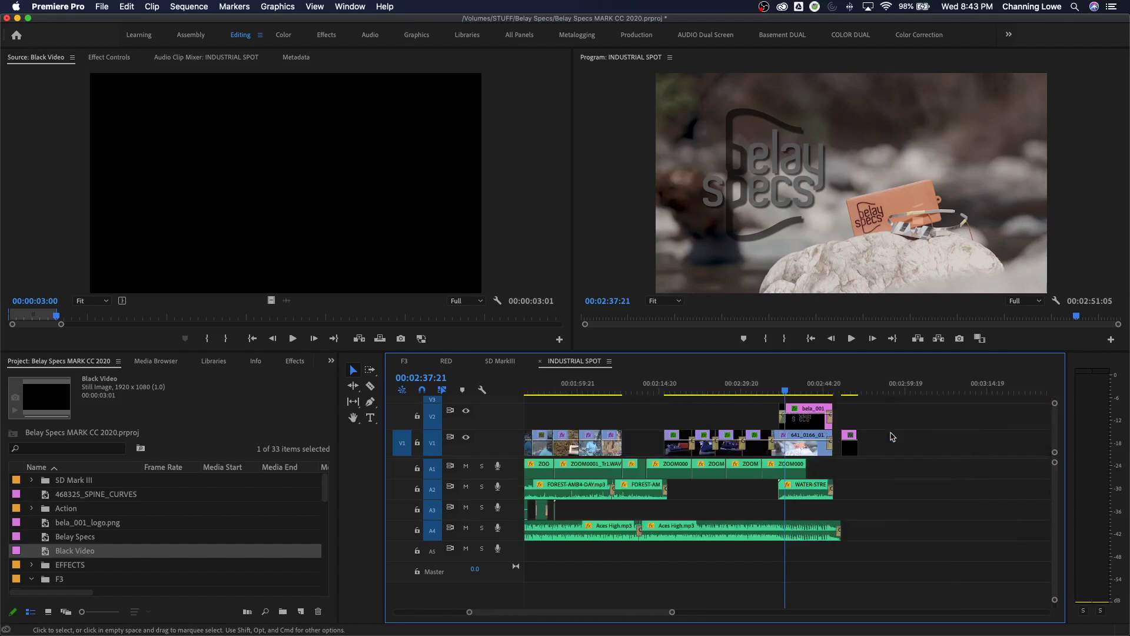
scroll(891, 437, up, 5)
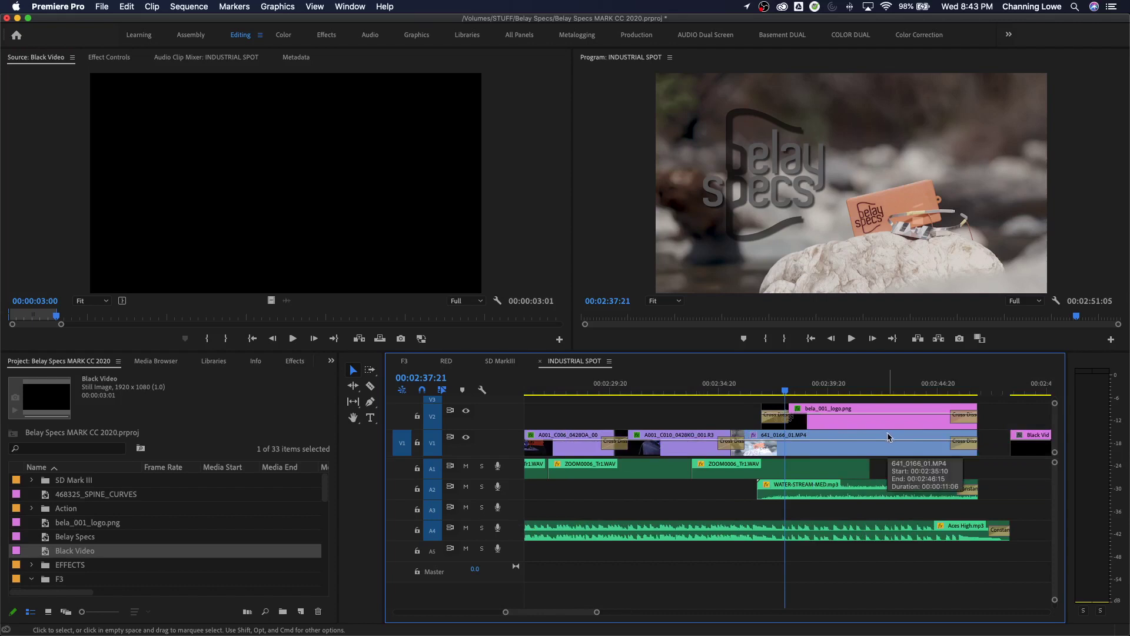
scroll(890, 437, down, 5)
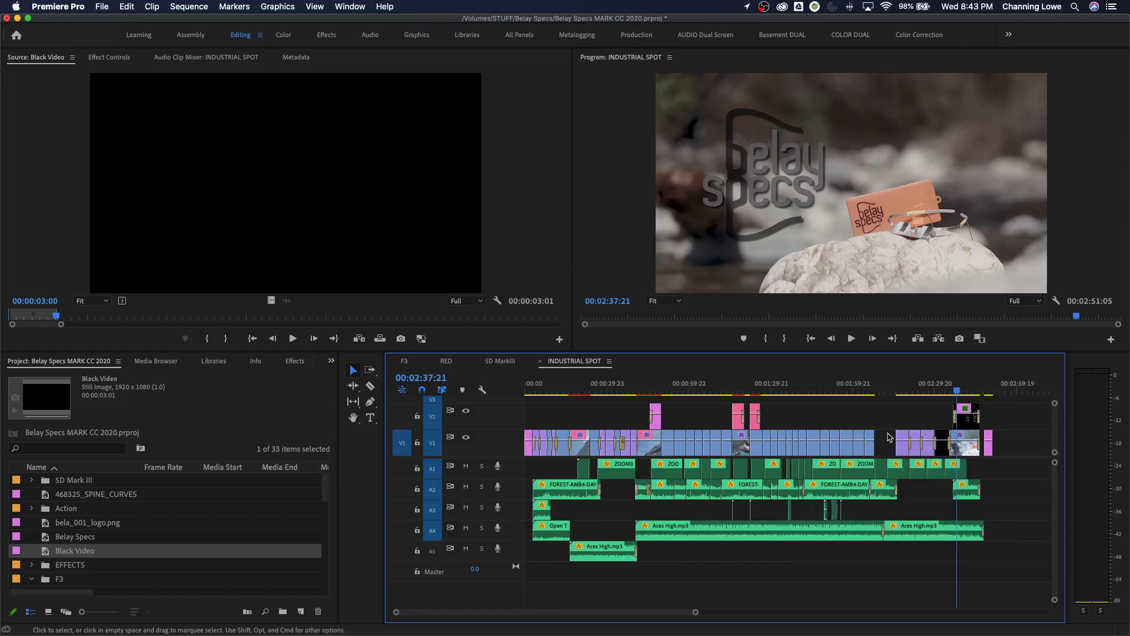